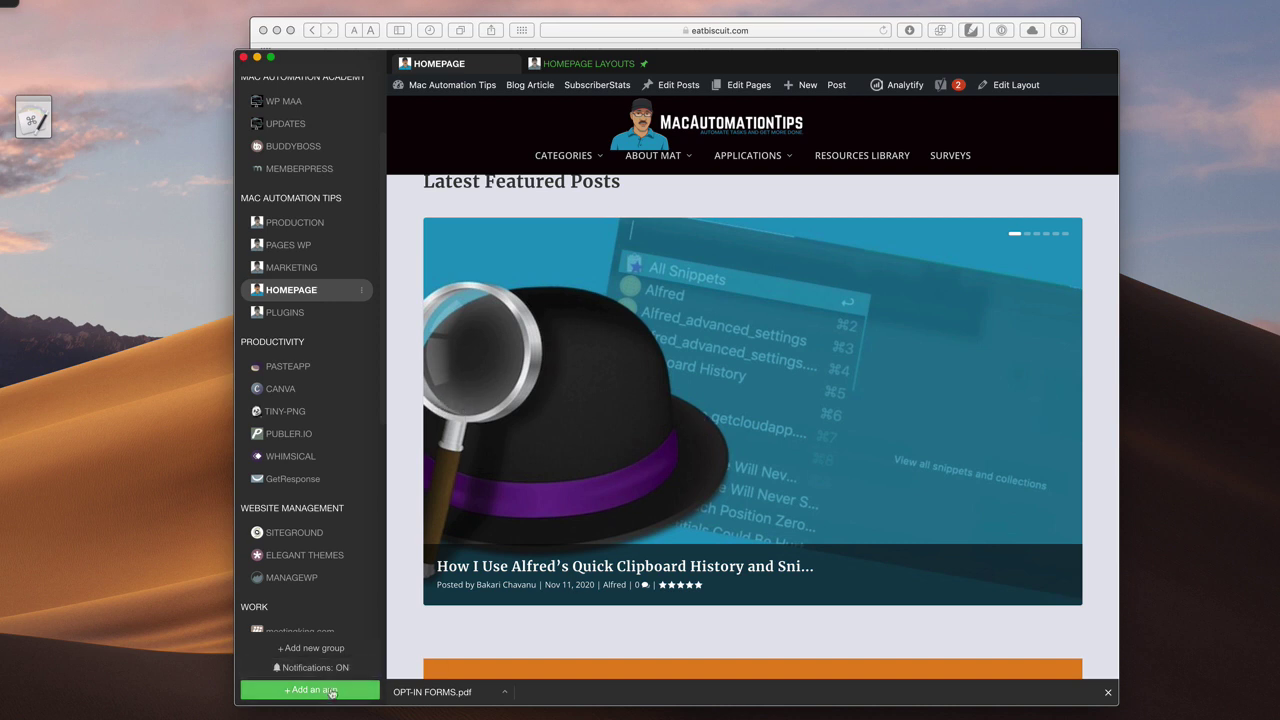
Open the App Directory for the Mac Automation Tips group and browse its list
{"action": "left_click", "coordinate": [331, 690]}
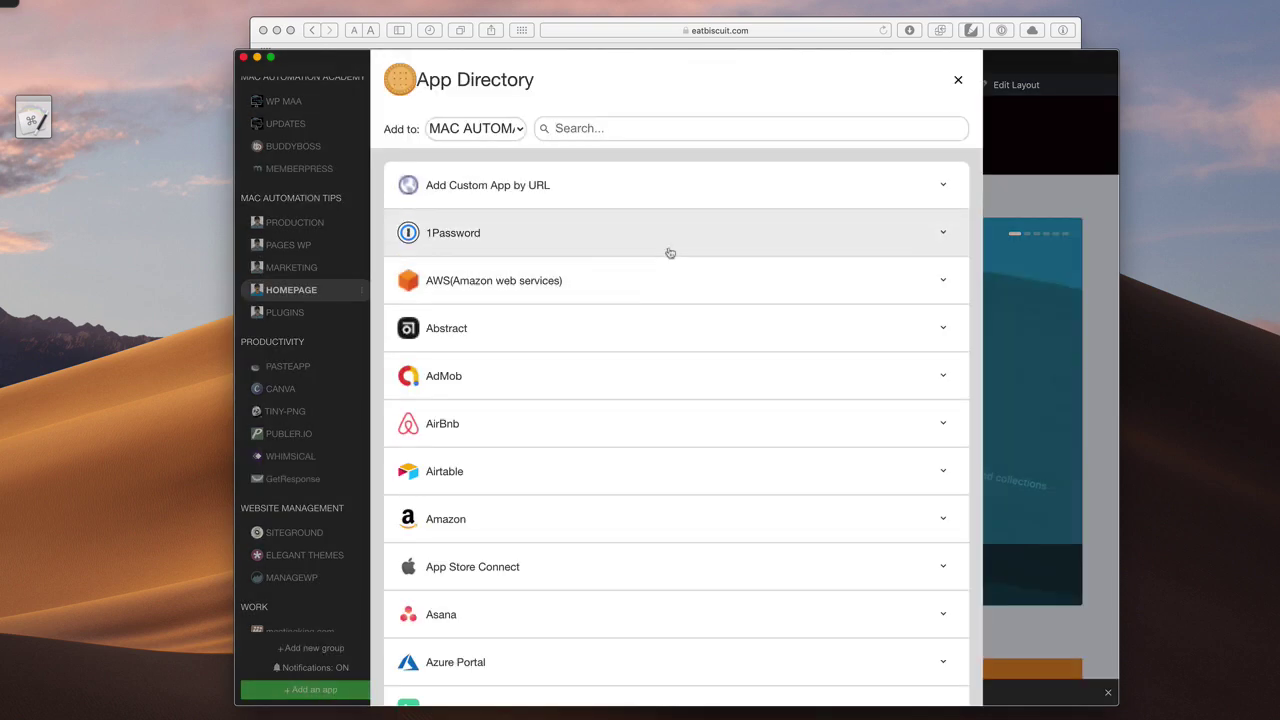
{"action": "scroll", "coordinate": [670, 253], "scroll_direction": "down", "scroll_amount": 3}
{"action": "scroll", "coordinate": [672, 271], "scroll_direction": "up", "scroll_amount": 3}
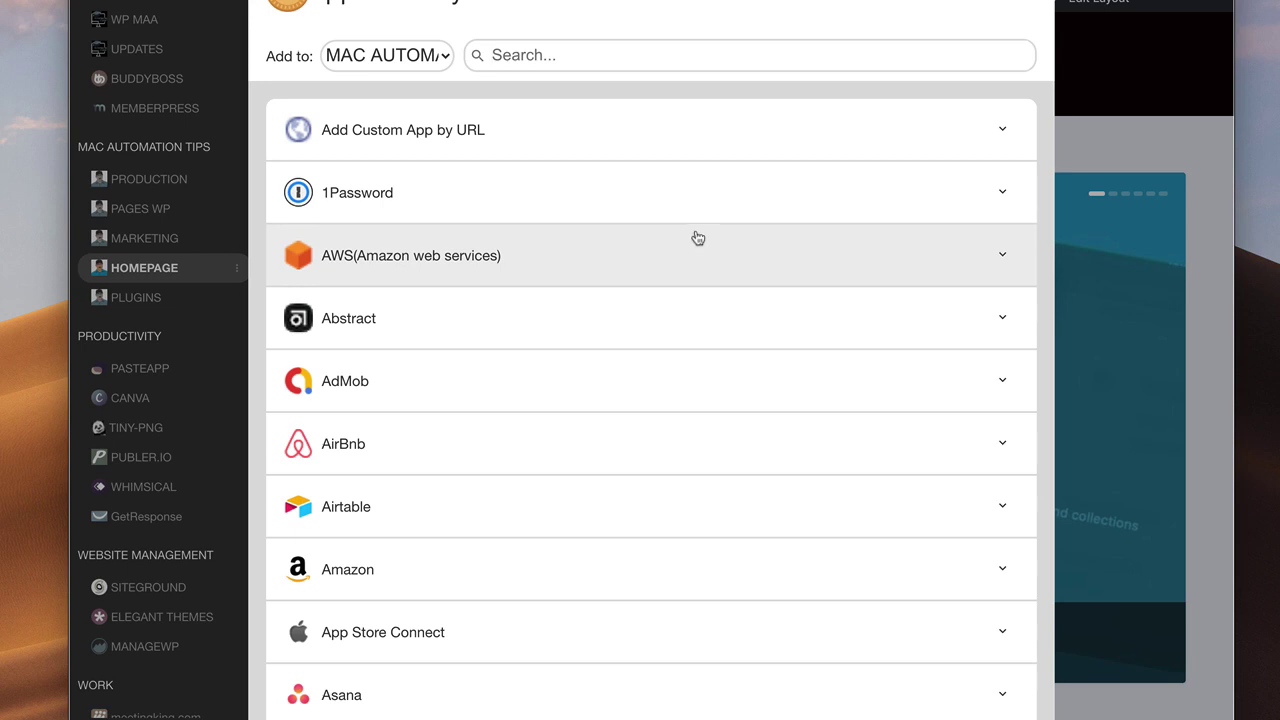
{"action": "scroll", "coordinate": [699, 240], "scroll_direction": "down", "scroll_amount": 1}
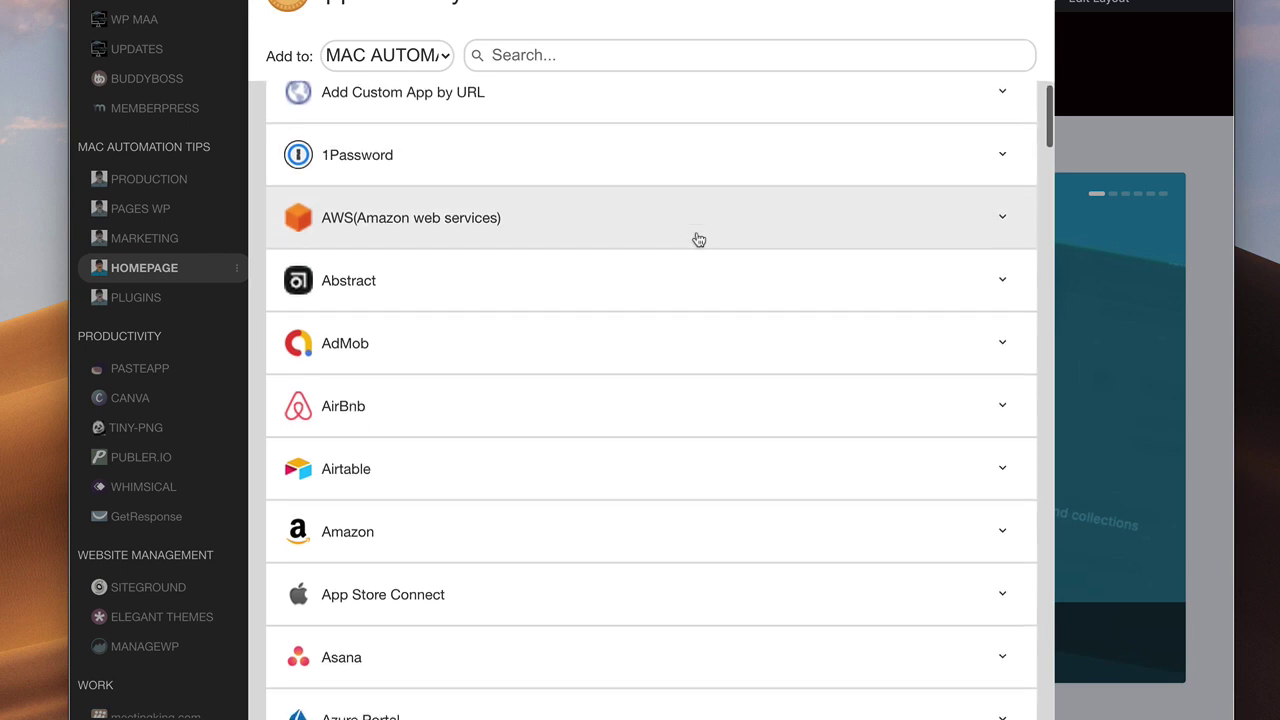
{"action": "scroll", "coordinate": [695, 232], "scroll_direction": "down", "scroll_amount": 1}
{"action": "scroll", "coordinate": [694, 230], "scroll_direction": "up", "scroll_amount": 2}
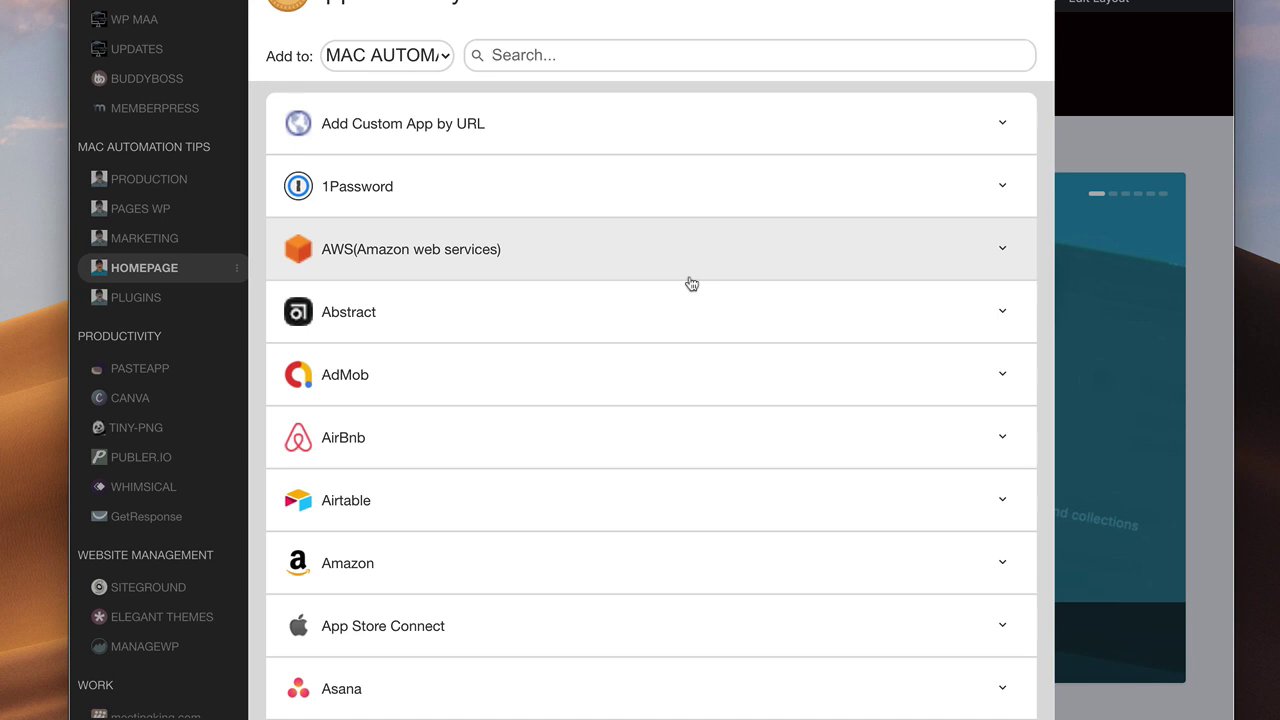
Scroll further down the directory and expand the ClickUp entry to reveal its add option
{"action": "scroll", "coordinate": [655, 352], "scroll_direction": "down", "scroll_amount": 2}
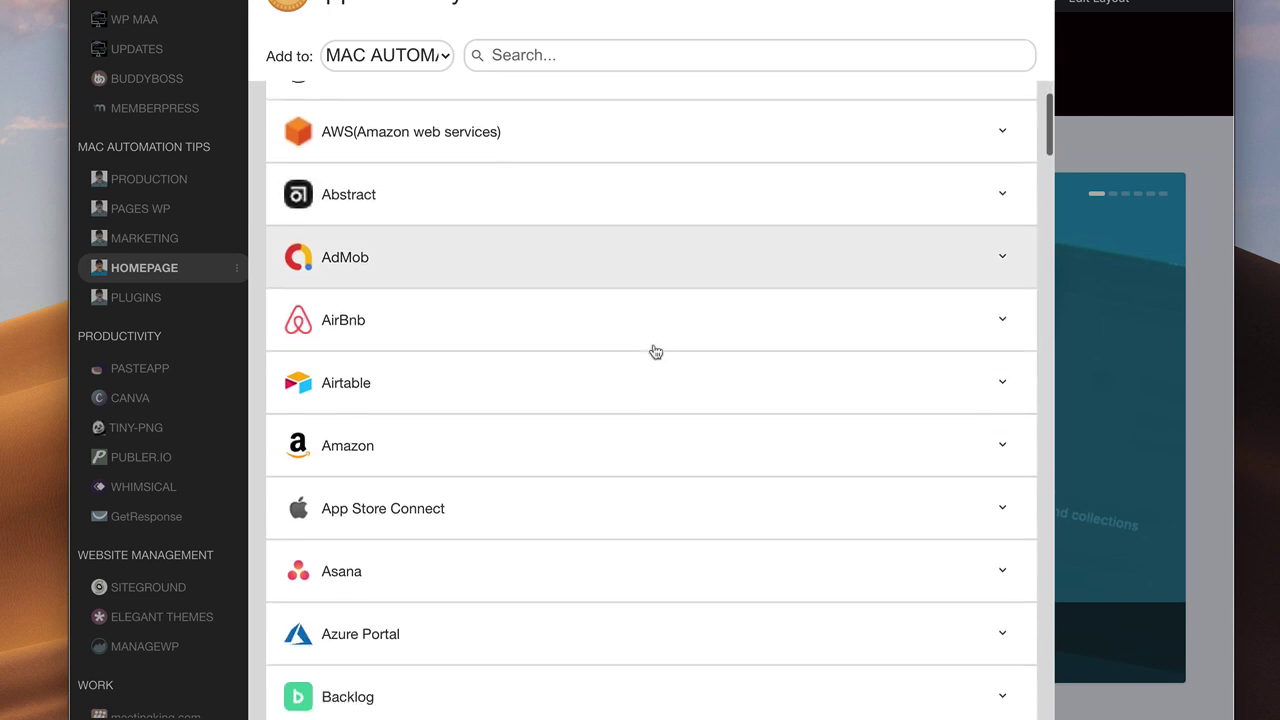
{"action": "scroll", "coordinate": [655, 352], "scroll_direction": "down", "scroll_amount": 1}
{"action": "scroll", "coordinate": [666, 337], "scroll_direction": "down", "scroll_amount": 5}
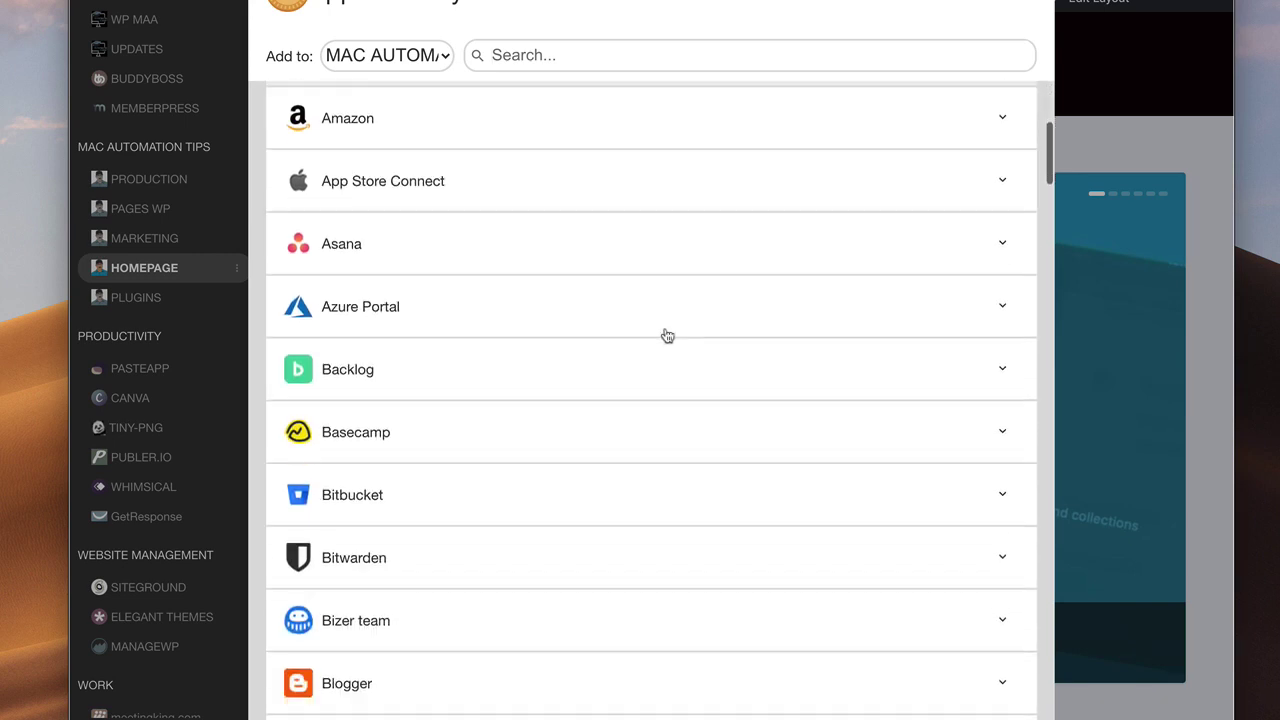
{"action": "scroll", "coordinate": [665, 325], "scroll_direction": "down", "scroll_amount": 1}
{"action": "scroll", "coordinate": [674, 326], "scroll_direction": "down", "scroll_amount": 2}
{"action": "scroll", "coordinate": [641, 398], "scroll_direction": "down", "scroll_amount": 4}
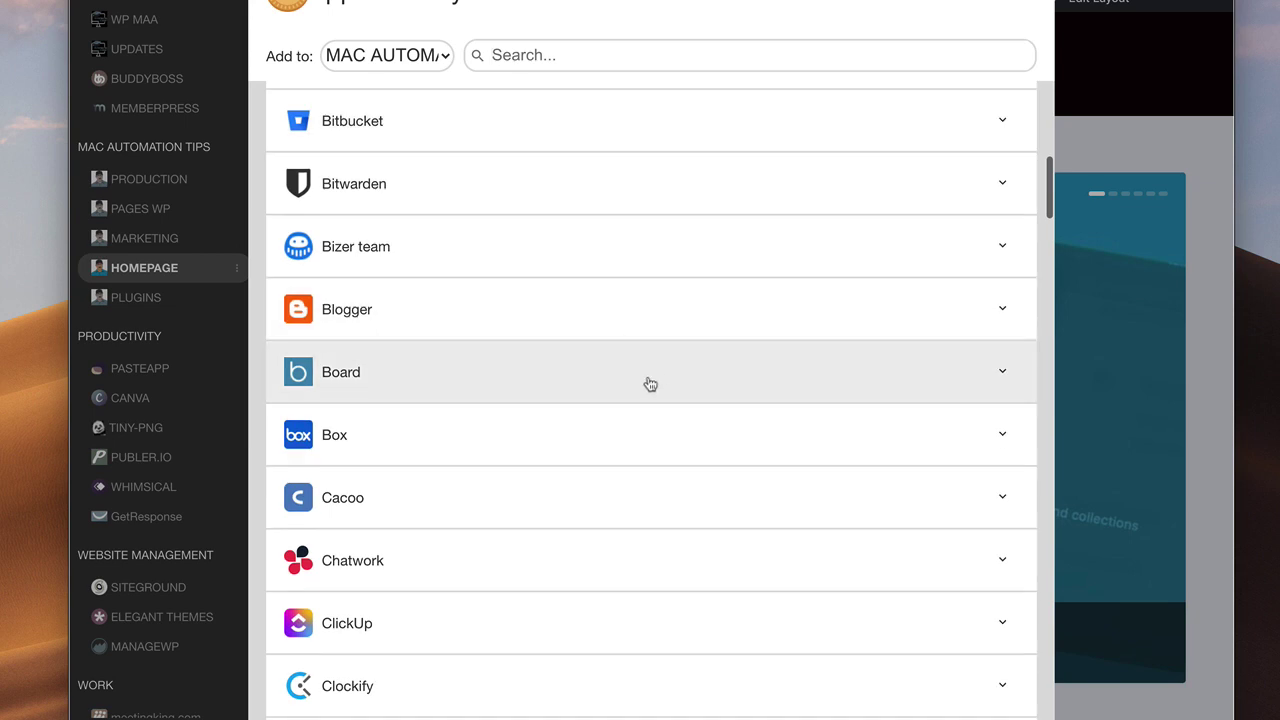
{"action": "scroll", "coordinate": [663, 336], "scroll_direction": "down", "scroll_amount": 5}
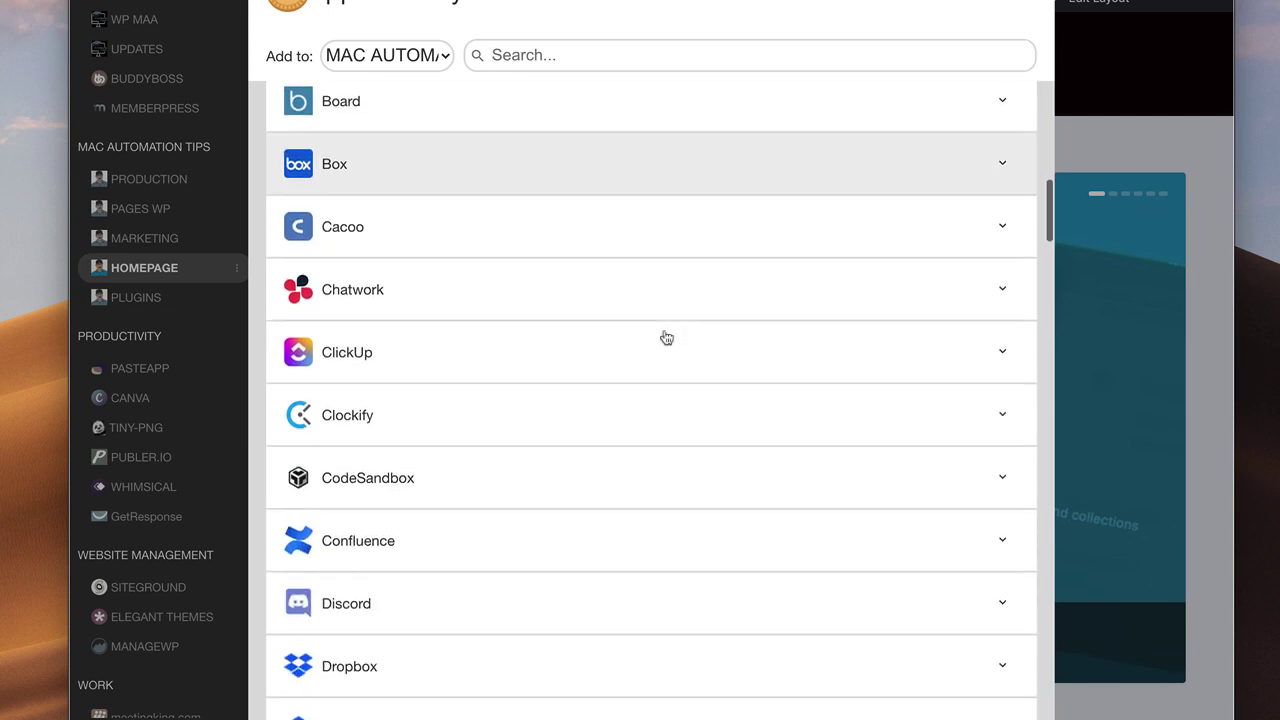
{"action": "scroll", "coordinate": [625, 365], "scroll_direction": "down", "scroll_amount": 1}
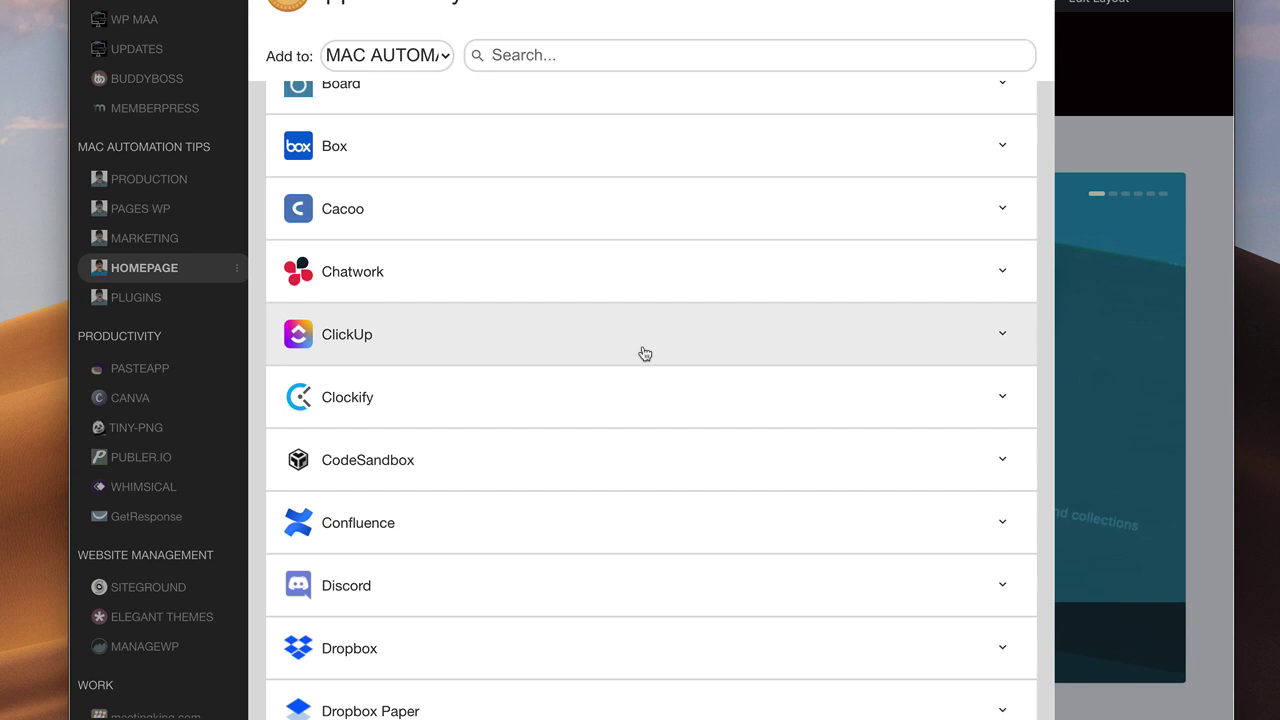
{"action": "left_click", "coordinate": [1004, 340]}
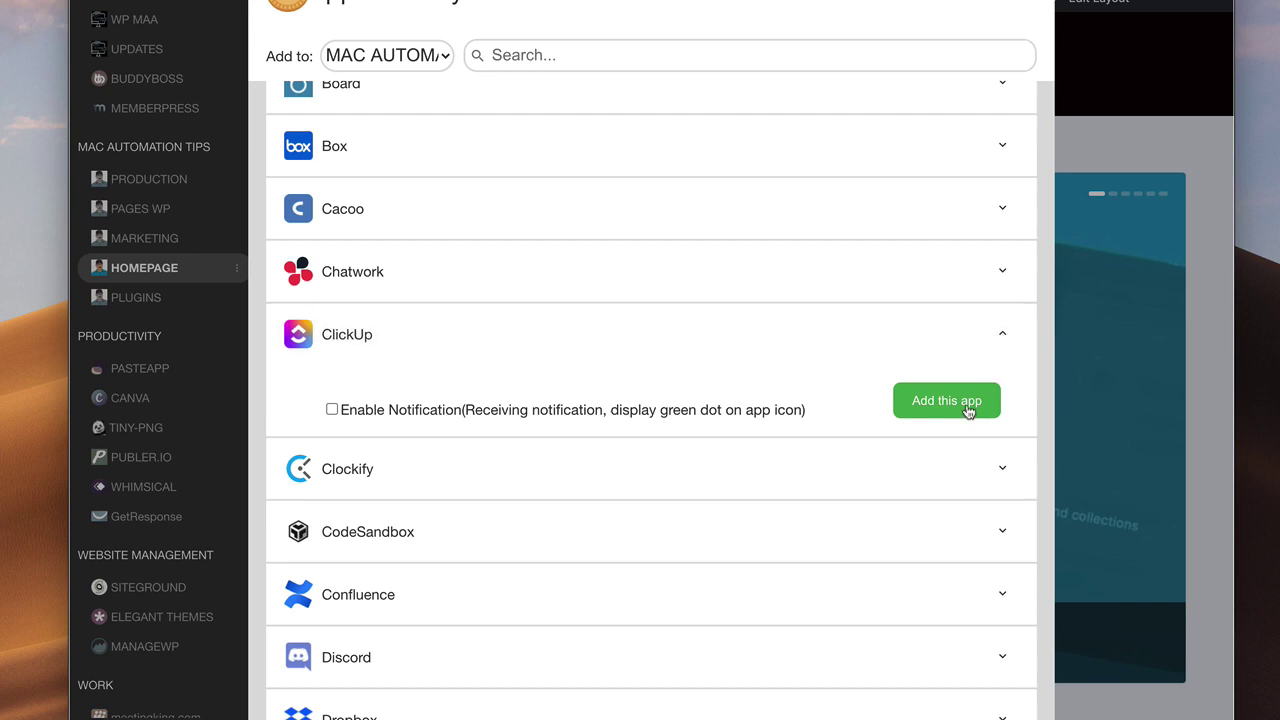
{"action": "scroll", "coordinate": [670, 449], "scroll_direction": "up", "scroll_amount": 10}
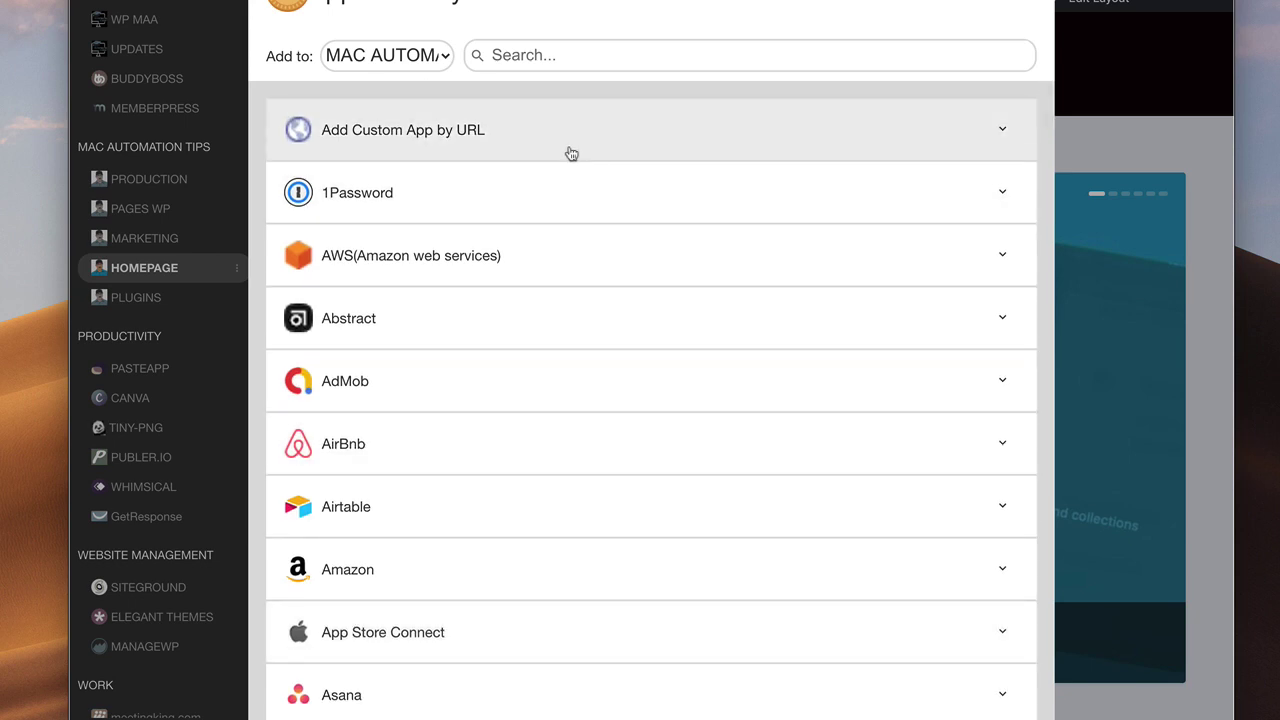
Expand Add Custom App by URL to view its field, then close the directory unchanged
{"action": "left_click", "coordinate": [569, 151]}
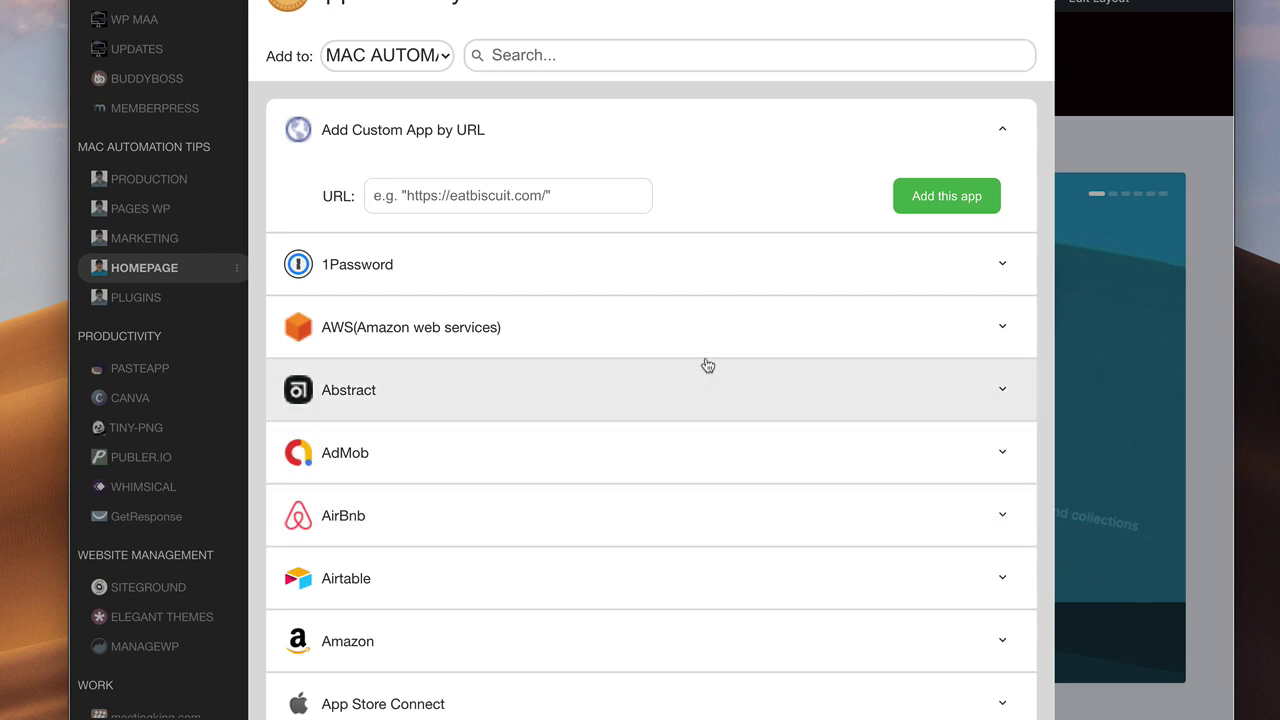
{"action": "scroll", "coordinate": [706, 363], "scroll_direction": "down", "scroll_amount": 2}
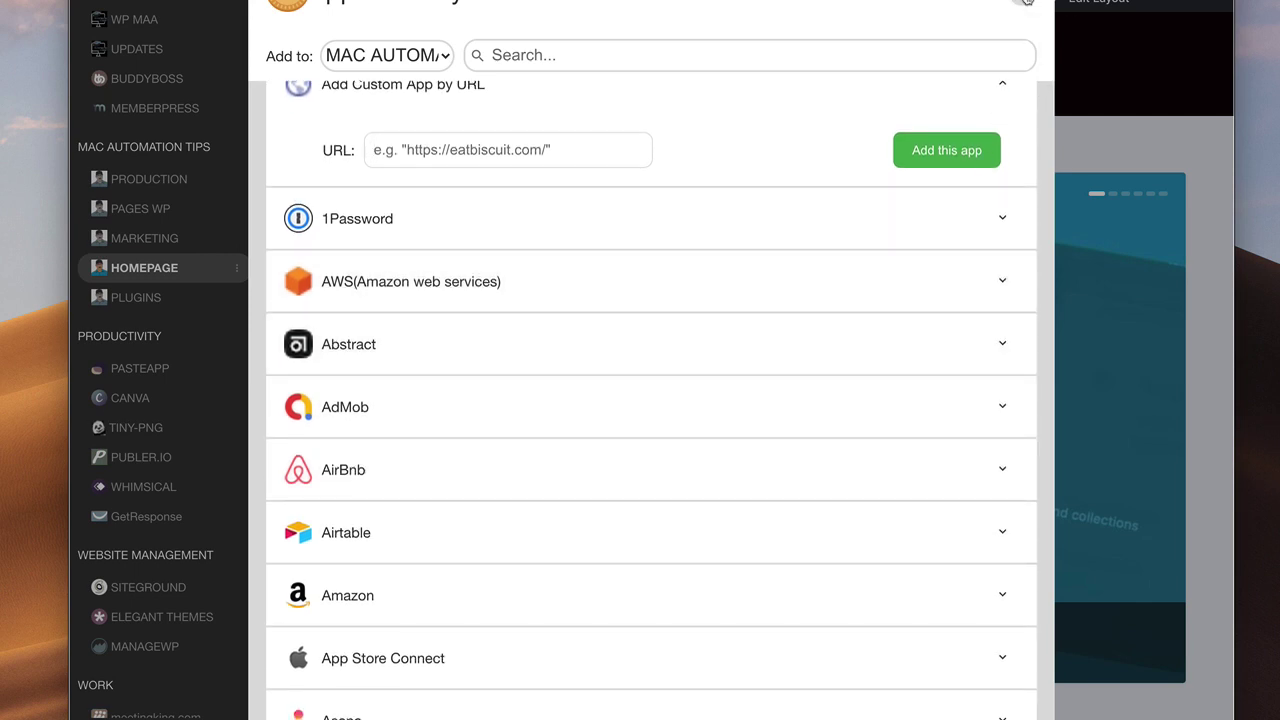
{"action": "left_click", "coordinate": [1030, 2]}
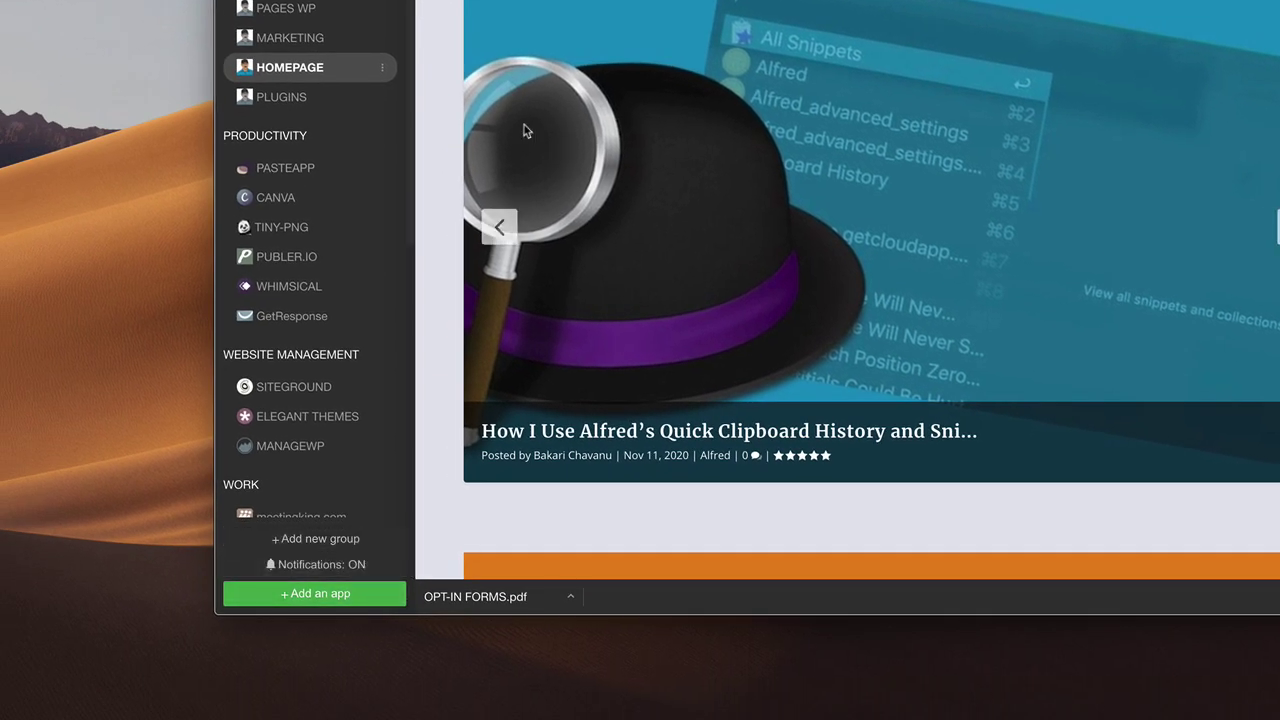
Start a new group with Cmd+G and enter the name RESEARCH, fixing a typo
{"action": "scroll", "coordinate": [525, 128], "scroll_direction": "down", "scroll_amount": 10}
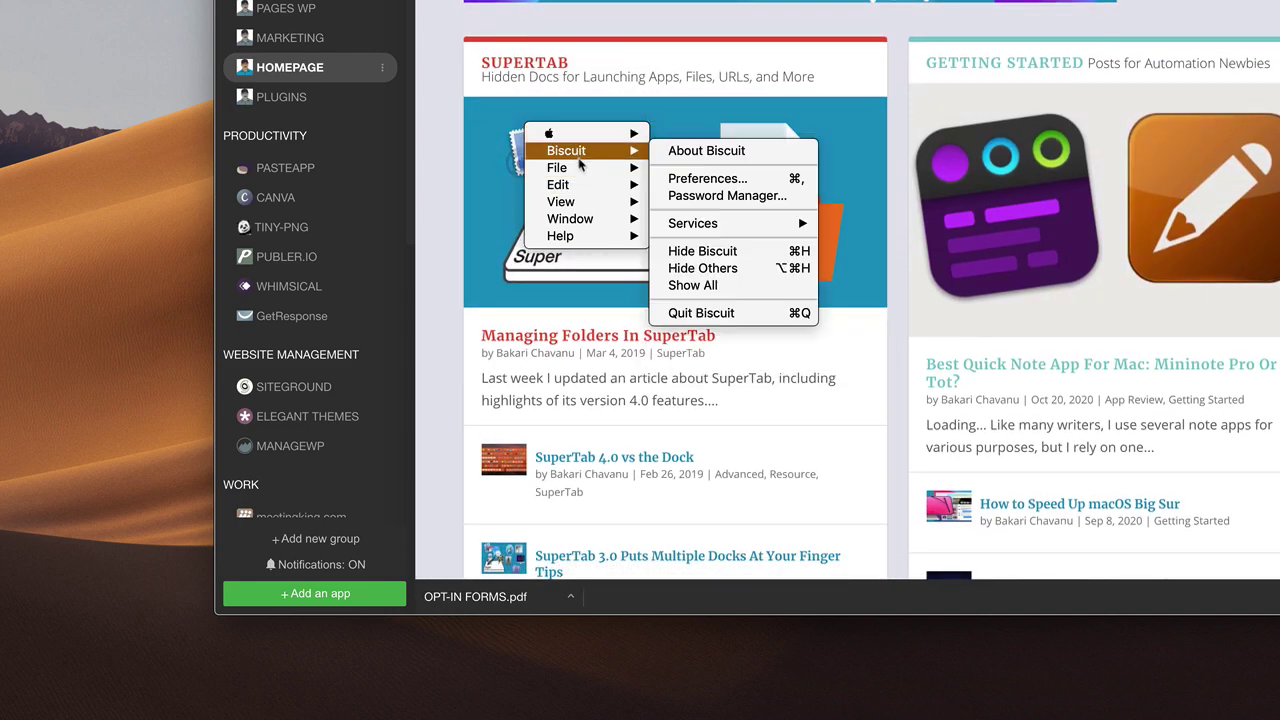
{"action": "mouse_move", "coordinate": [615, 170]}
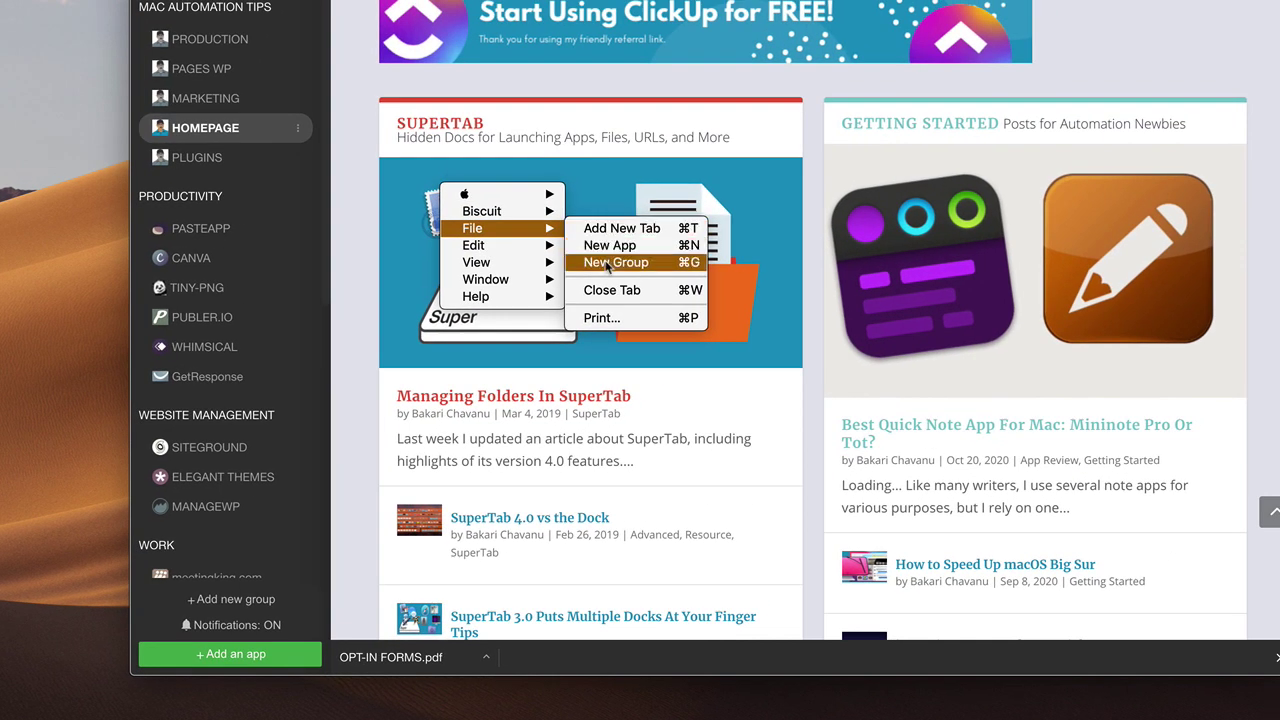
{"action": "key", "text": "super+g"}
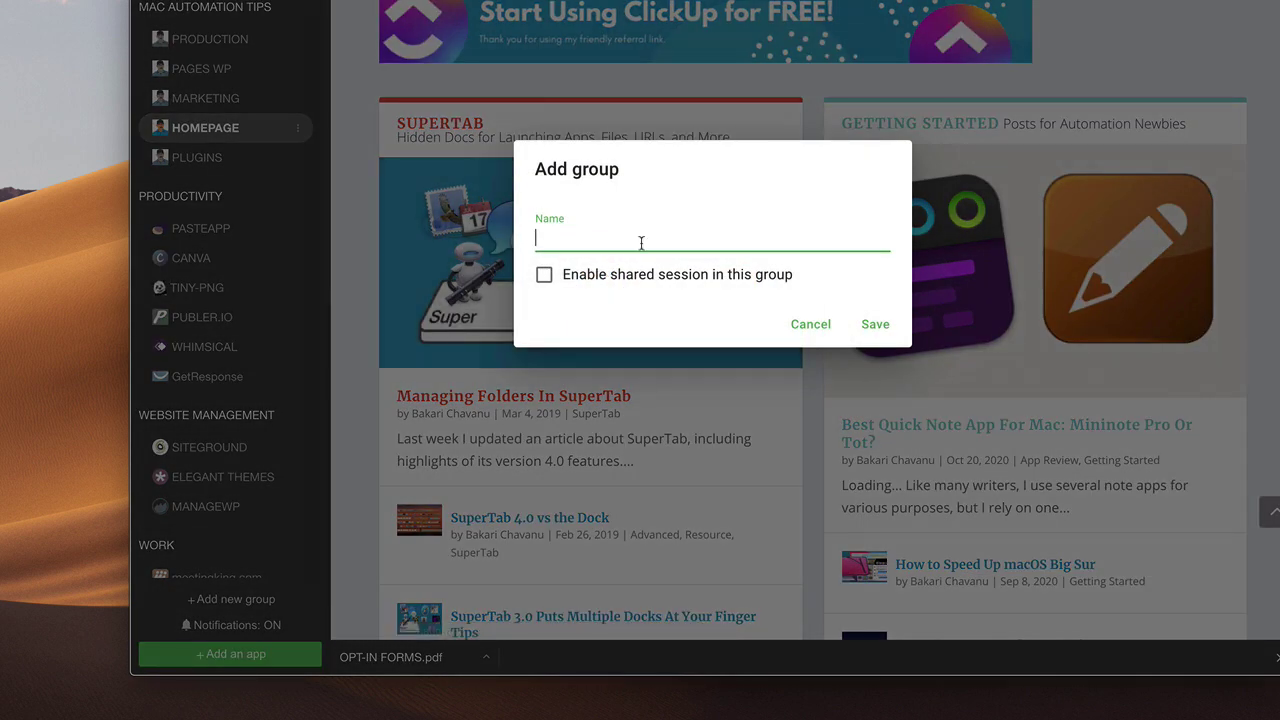
{"action": "type", "text": "Re"}
{"action": "key", "text": "BackSpace"}
{"action": "type", "text": "ESEARCH"}
Save the RESEARCH group and drag it higher in the sidebar
{"action": "left_click", "coordinate": [875, 324]}
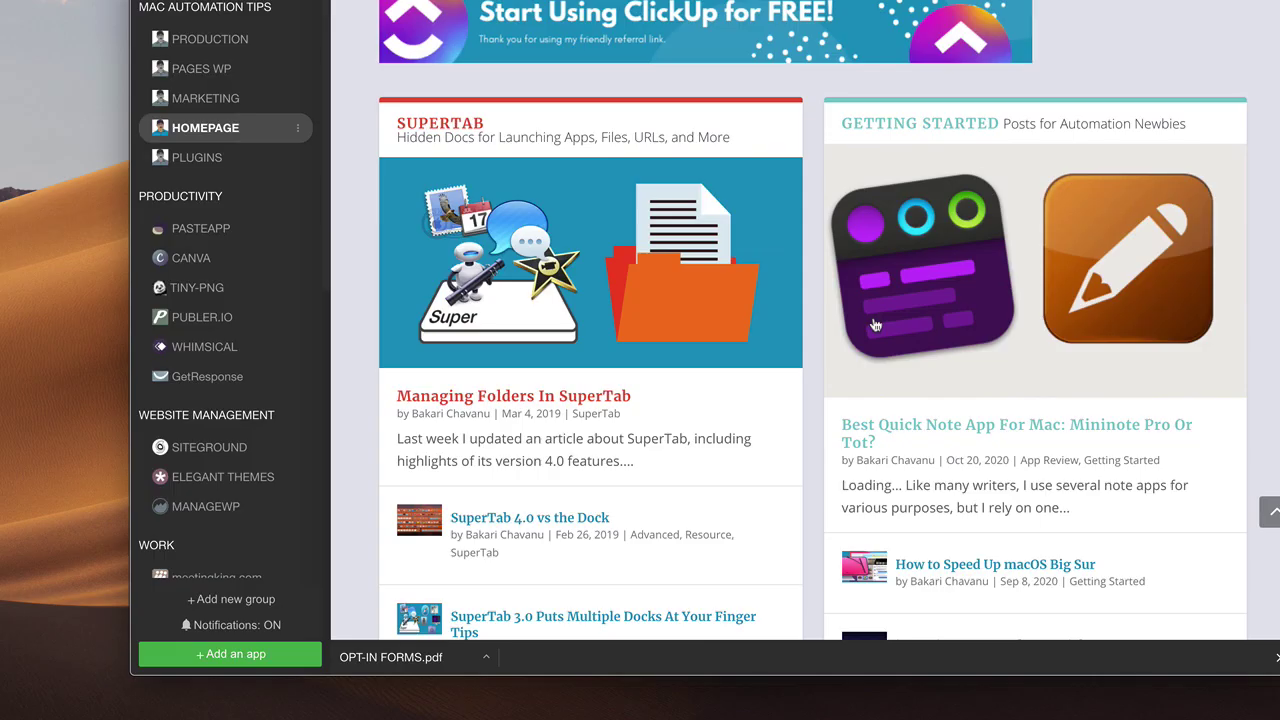
{"action": "scroll", "coordinate": [242, 450], "scroll_direction": "down", "scroll_amount": 10}
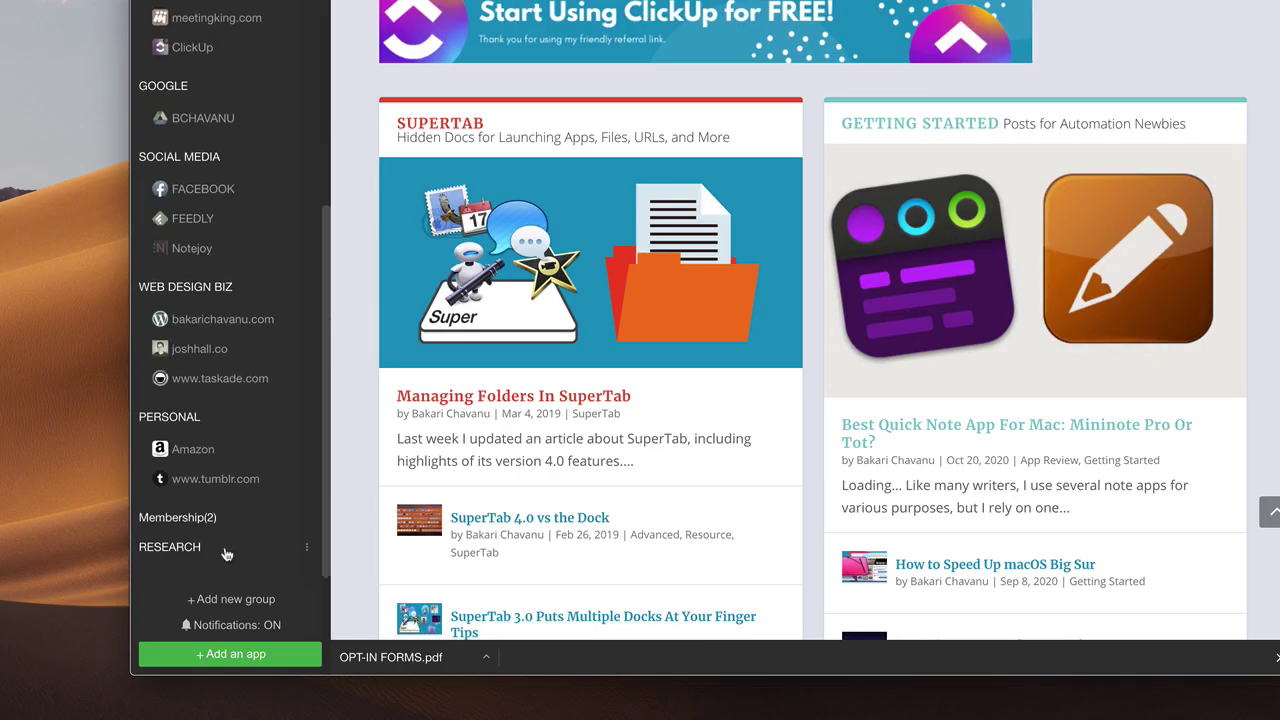
{"action": "left_click_drag", "start_coordinate": [228, 553], "coordinate": [238, 12]}
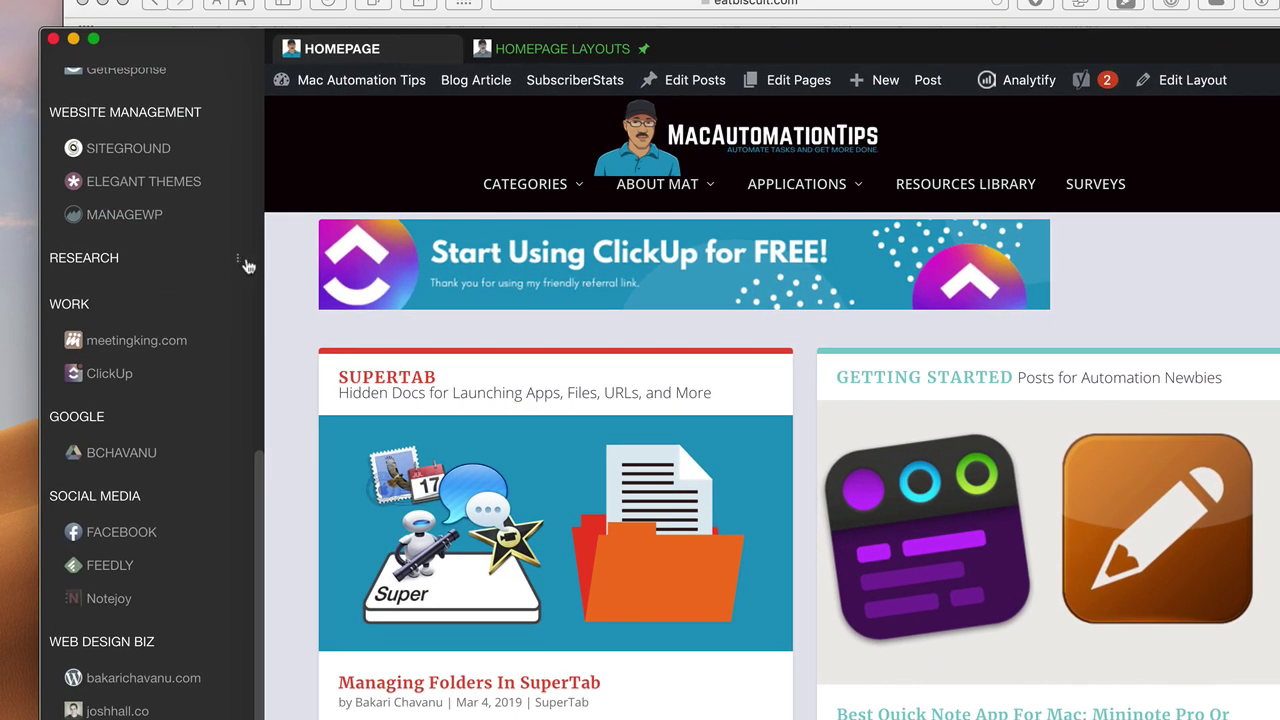
Add Raindrop.io to the RESEARCH group from the App Directory
{"action": "right_click", "coordinate": [237, 259]}
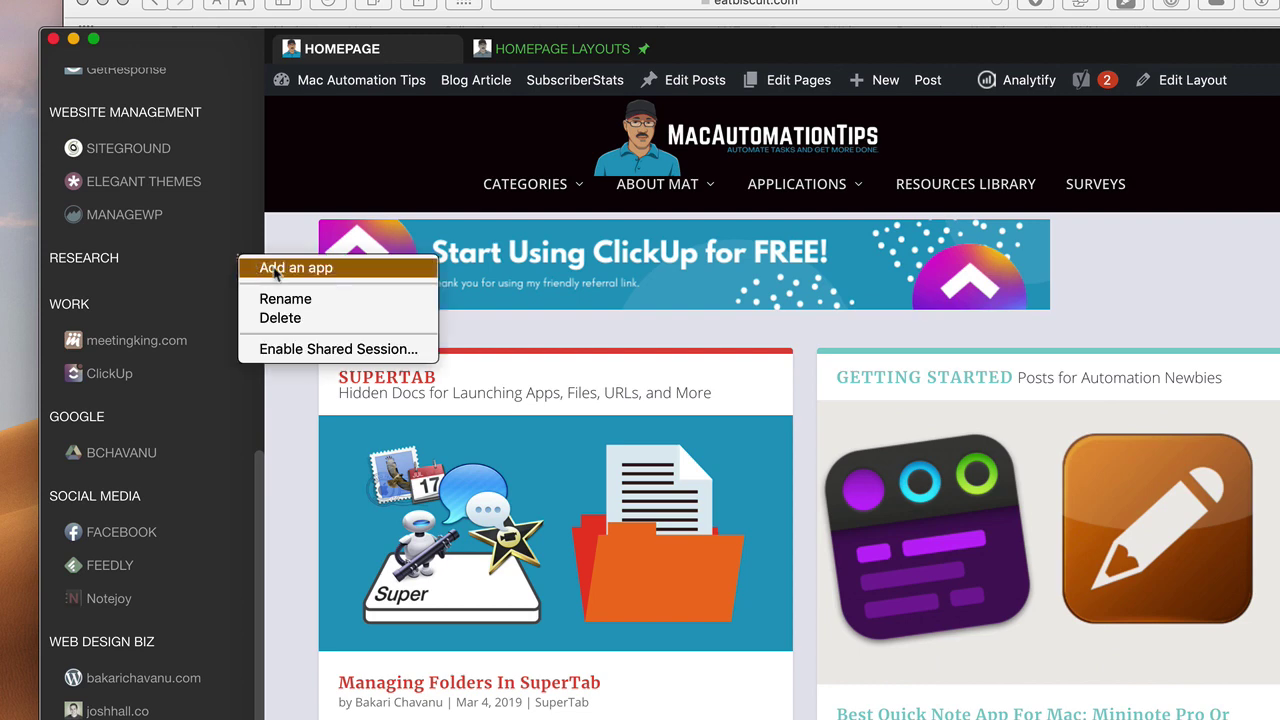
{"action": "left_click", "coordinate": [277, 272]}
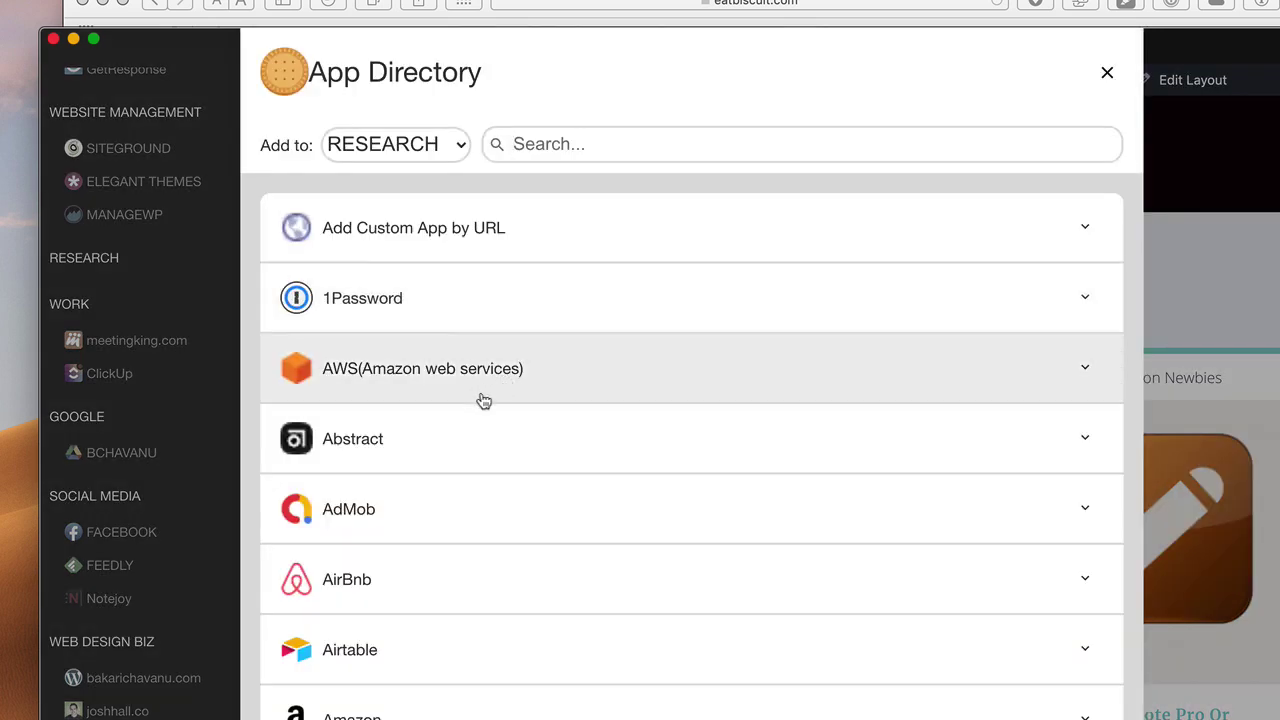
{"action": "scroll", "coordinate": [560, 403], "scroll_direction": "down", "scroll_amount": 5}
{"action": "scroll", "coordinate": [575, 404], "scroll_direction": "down", "scroll_amount": 20}
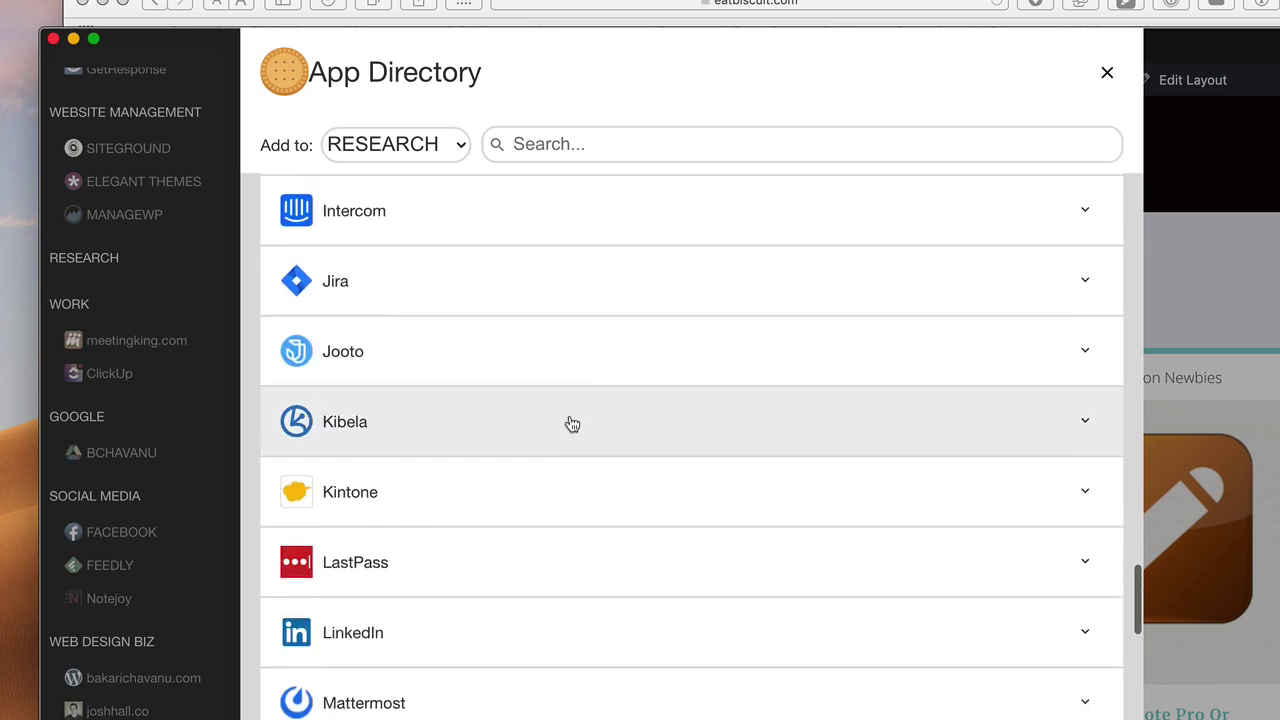
{"action": "scroll", "coordinate": [560, 430], "scroll_direction": "down", "scroll_amount": 10}
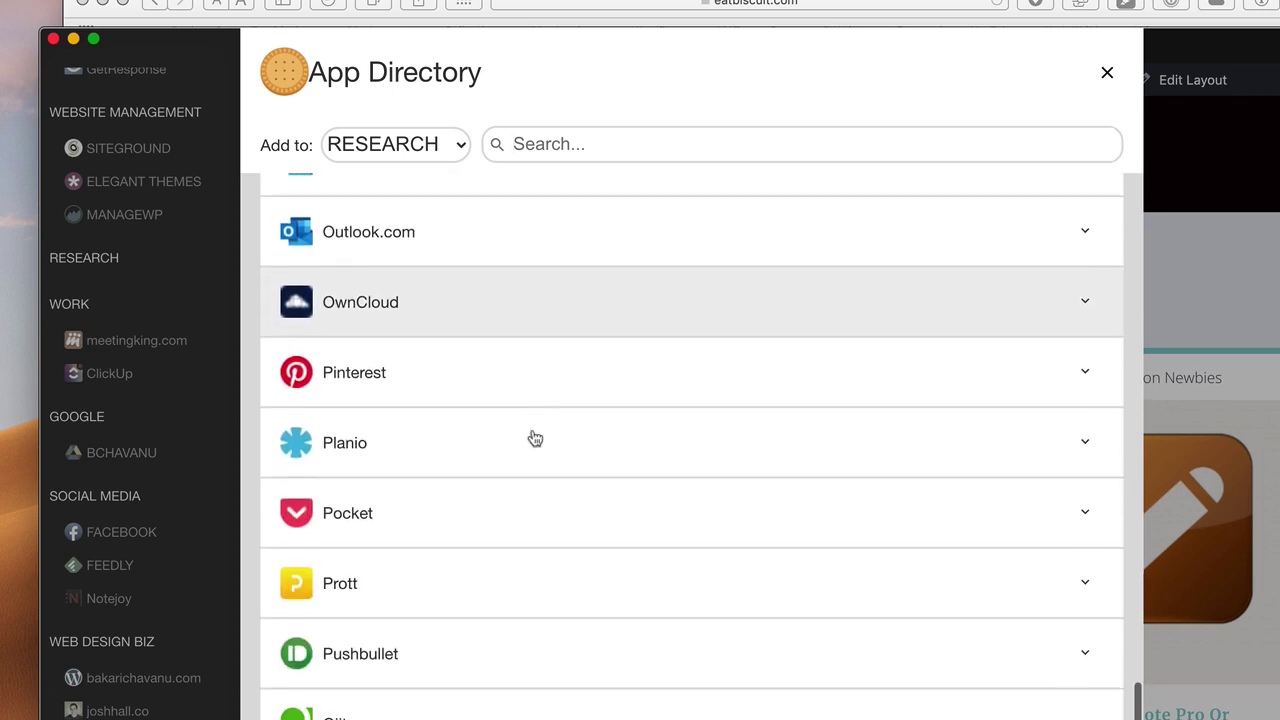
{"action": "scroll", "coordinate": [518, 455], "scroll_direction": "down", "scroll_amount": 10}
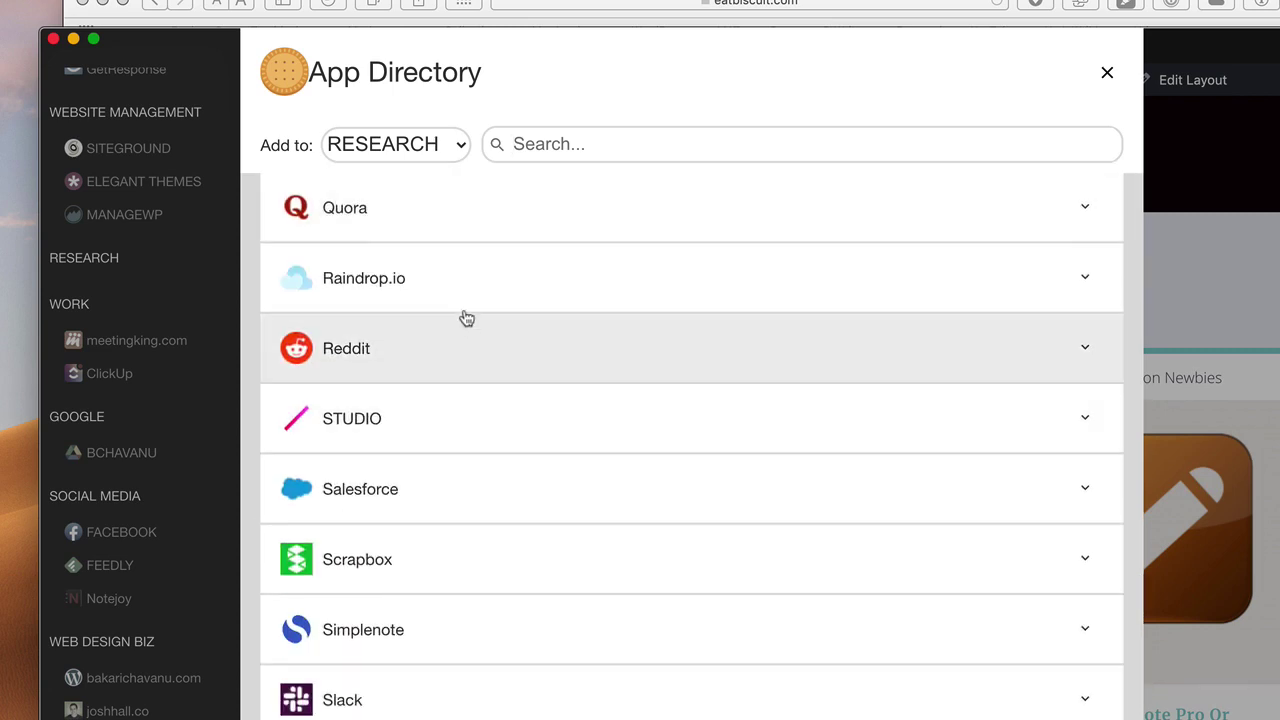
{"action": "left_click", "coordinate": [475, 294]}
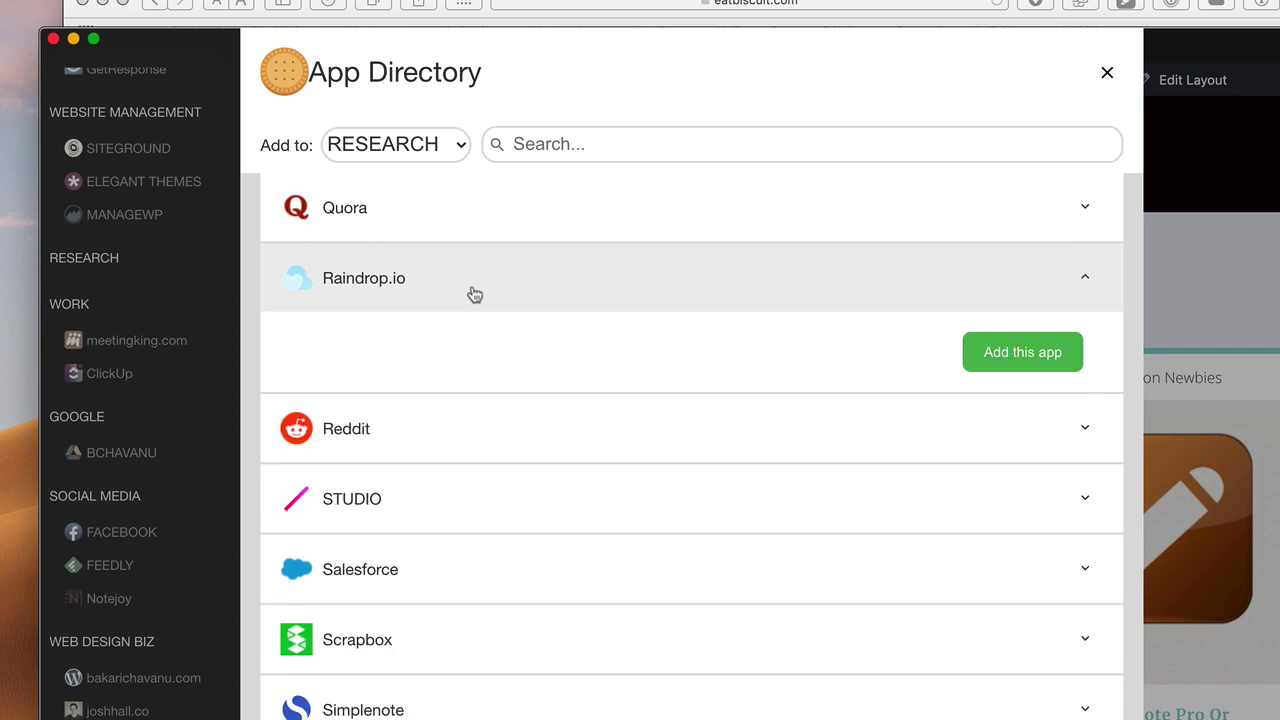
{"action": "left_click", "coordinate": [1004, 358]}
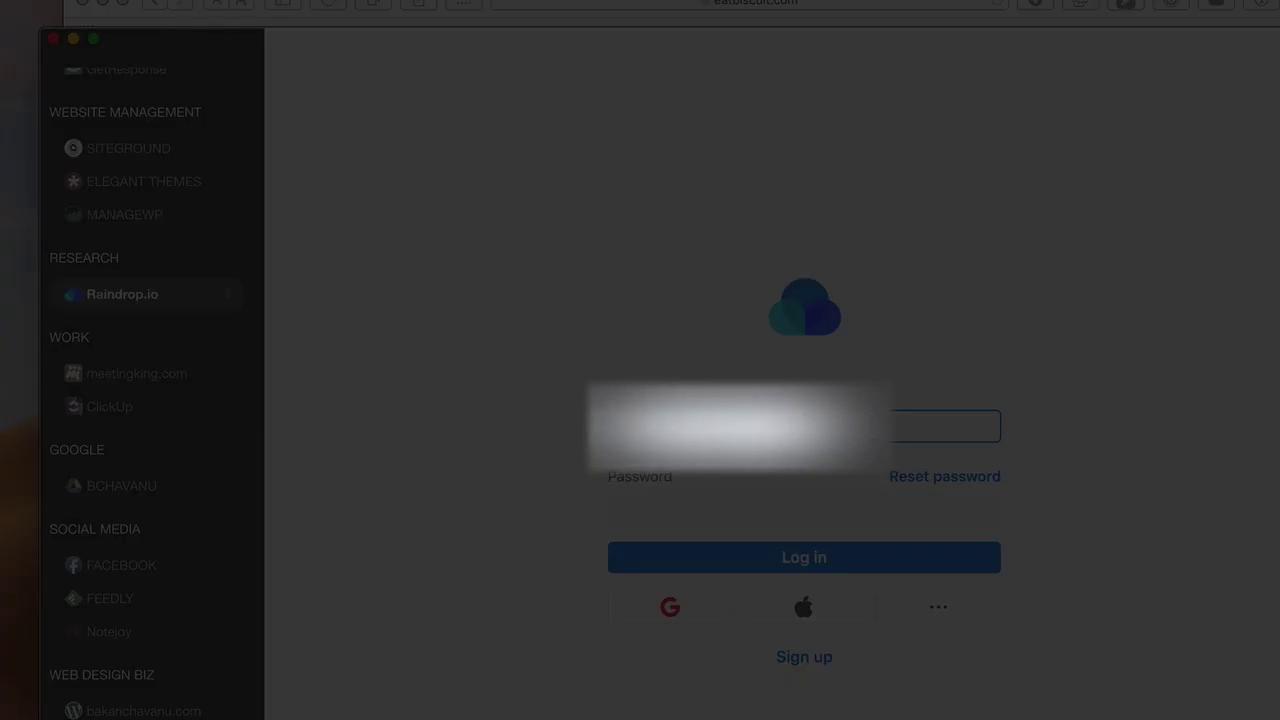
Log in to Raindrop.io by entering the account password
{"action": "left_click", "coordinate": [803, 508]}
{"action": "type", "text": "•••••••••"}
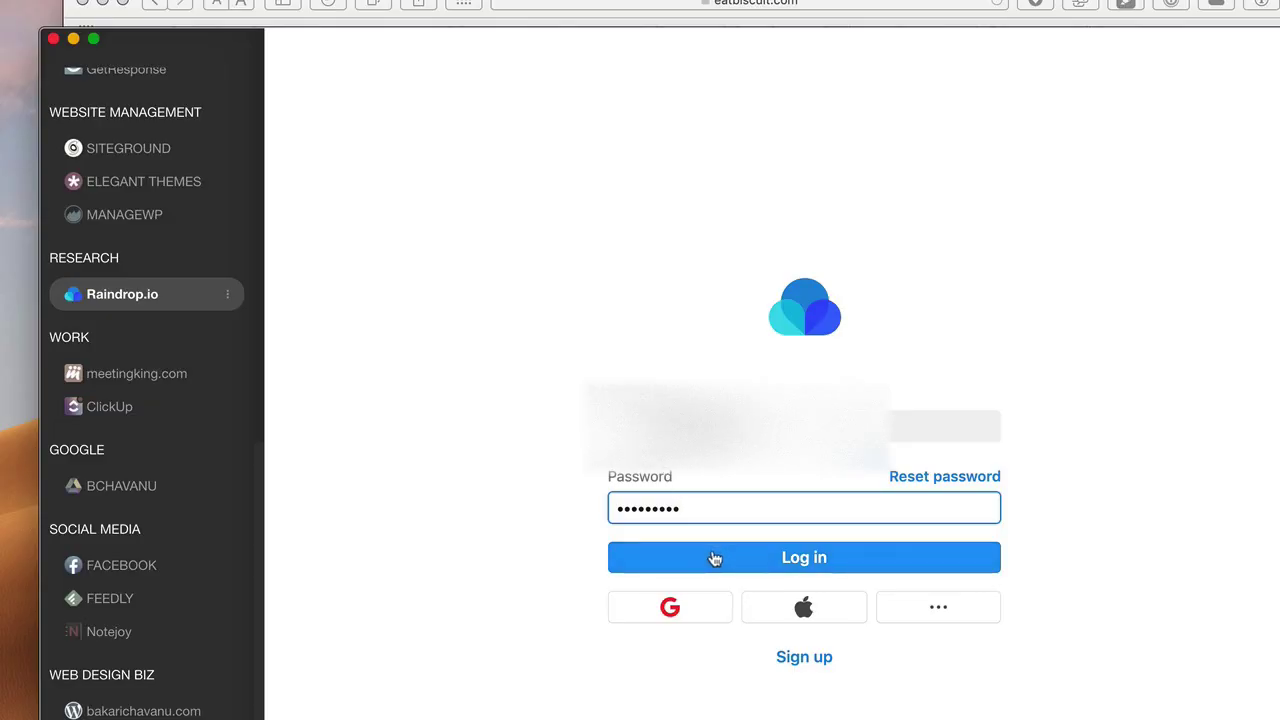
{"action": "left_click", "coordinate": [714, 558]}
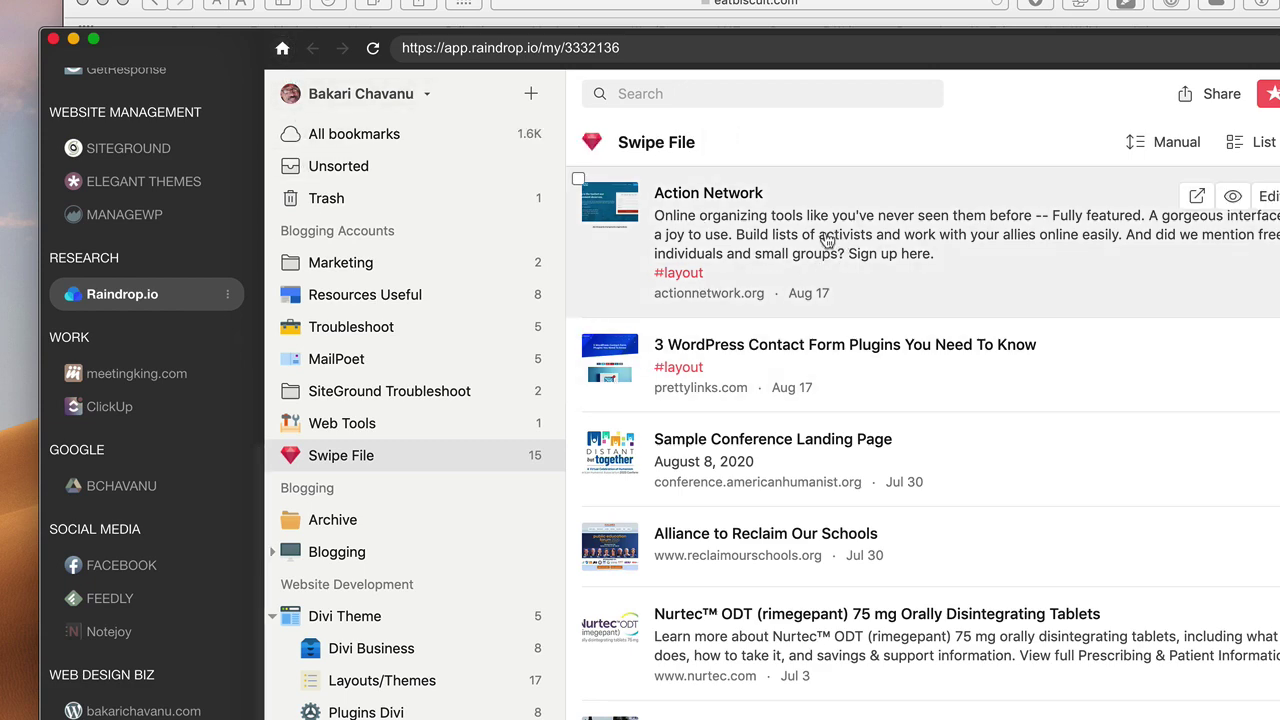
Open the Action Network bookmark from the Swipe File collection in a new tab
{"action": "left_click", "coordinate": [826, 241]}
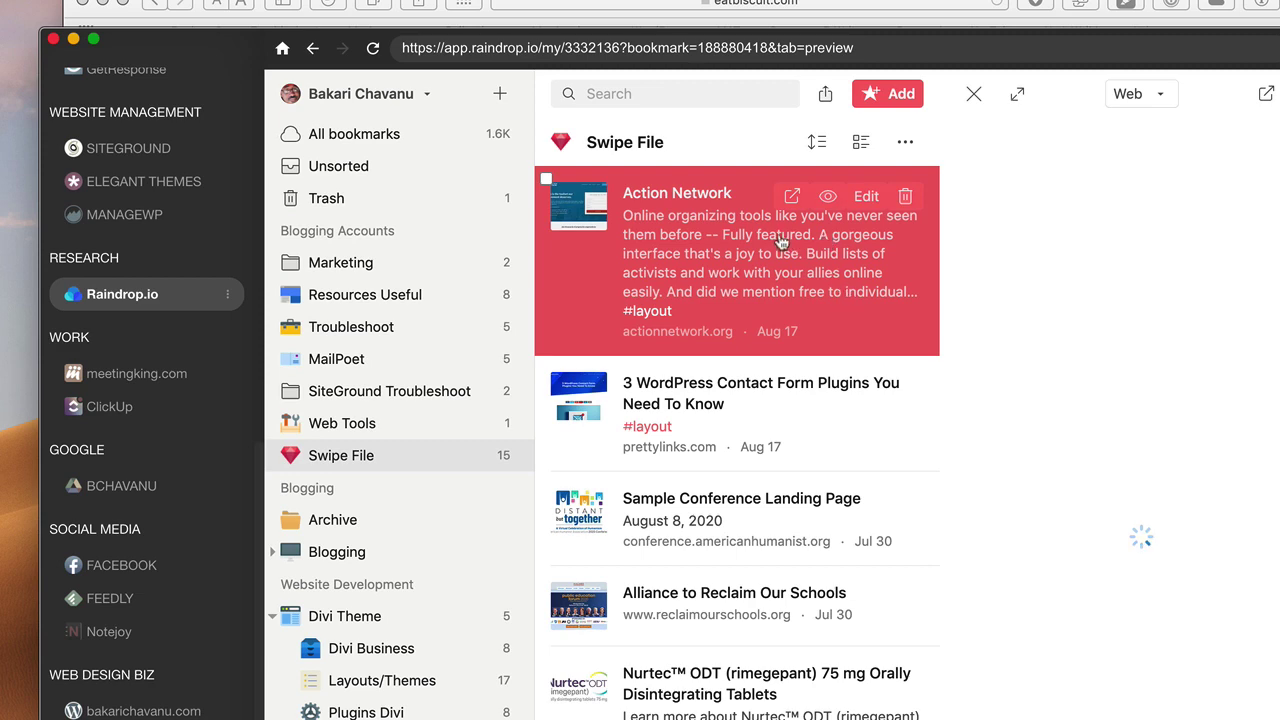
{"action": "right_click", "coordinate": [701, 232]}
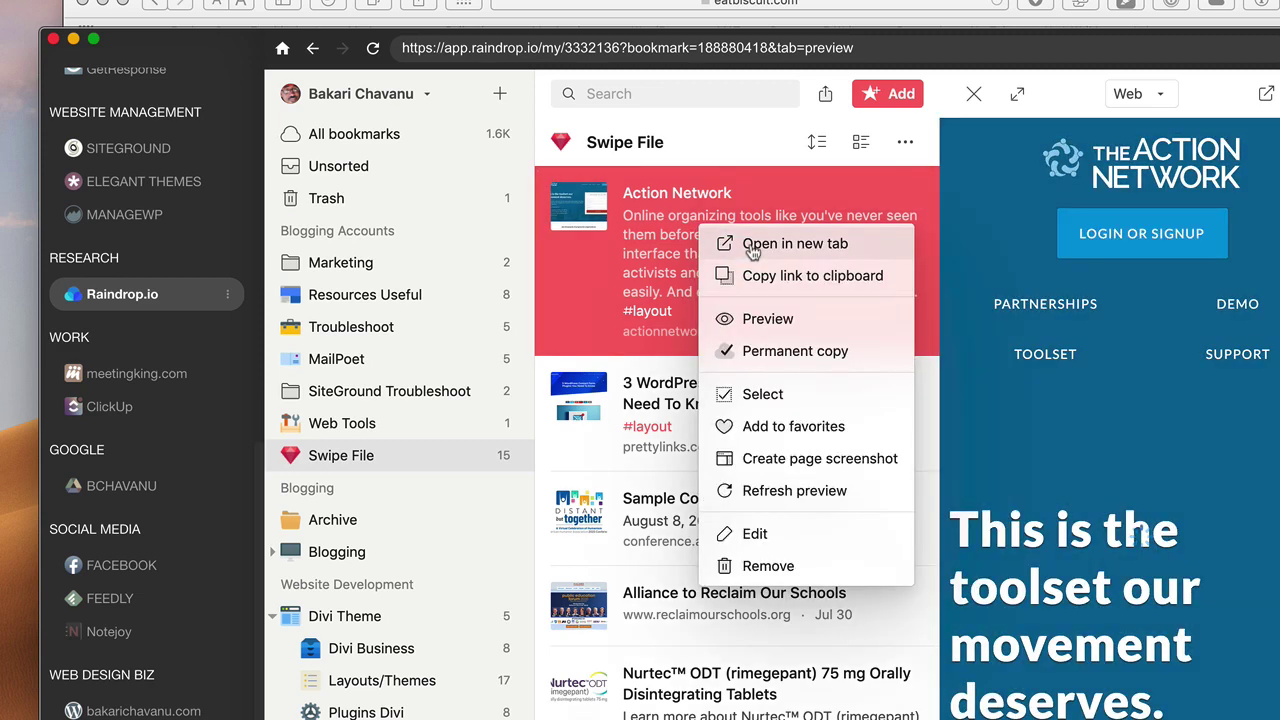
{"action": "left_click", "coordinate": [752, 246]}
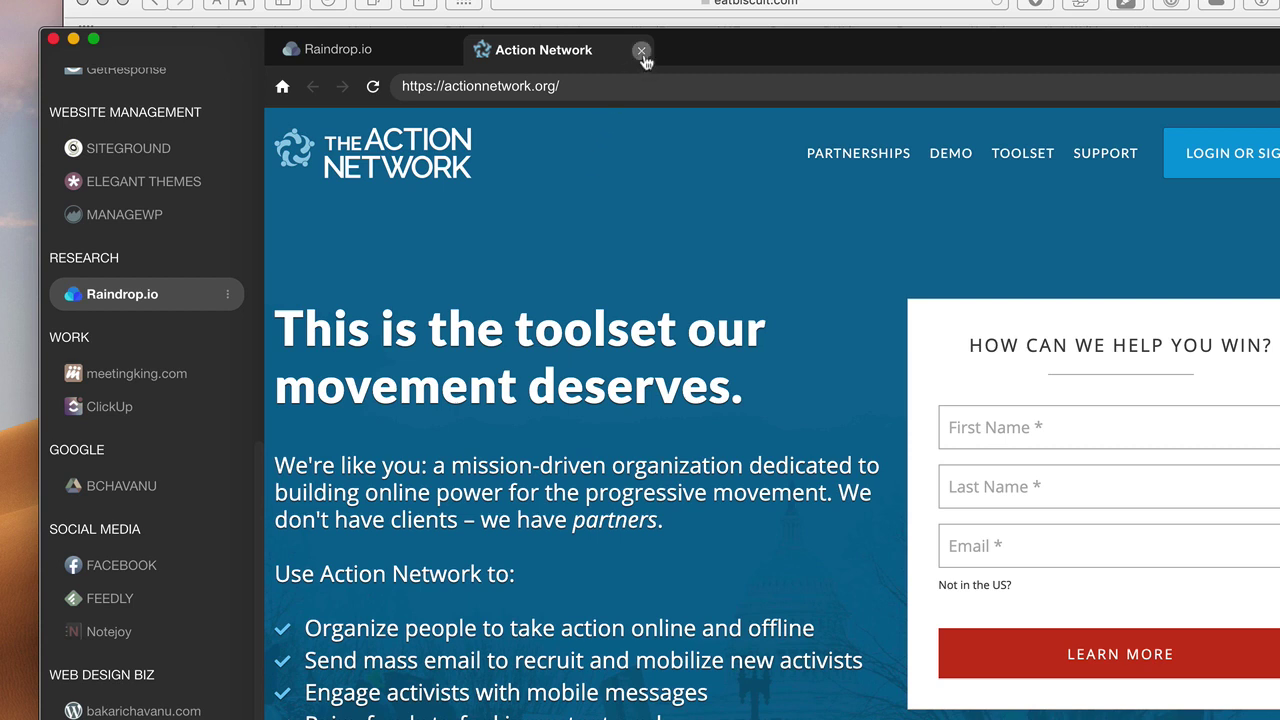
Pin the Action Network tab, then visit Partnerships and Toolset, returning home after each
{"action": "right_click", "coordinate": [570, 61]}
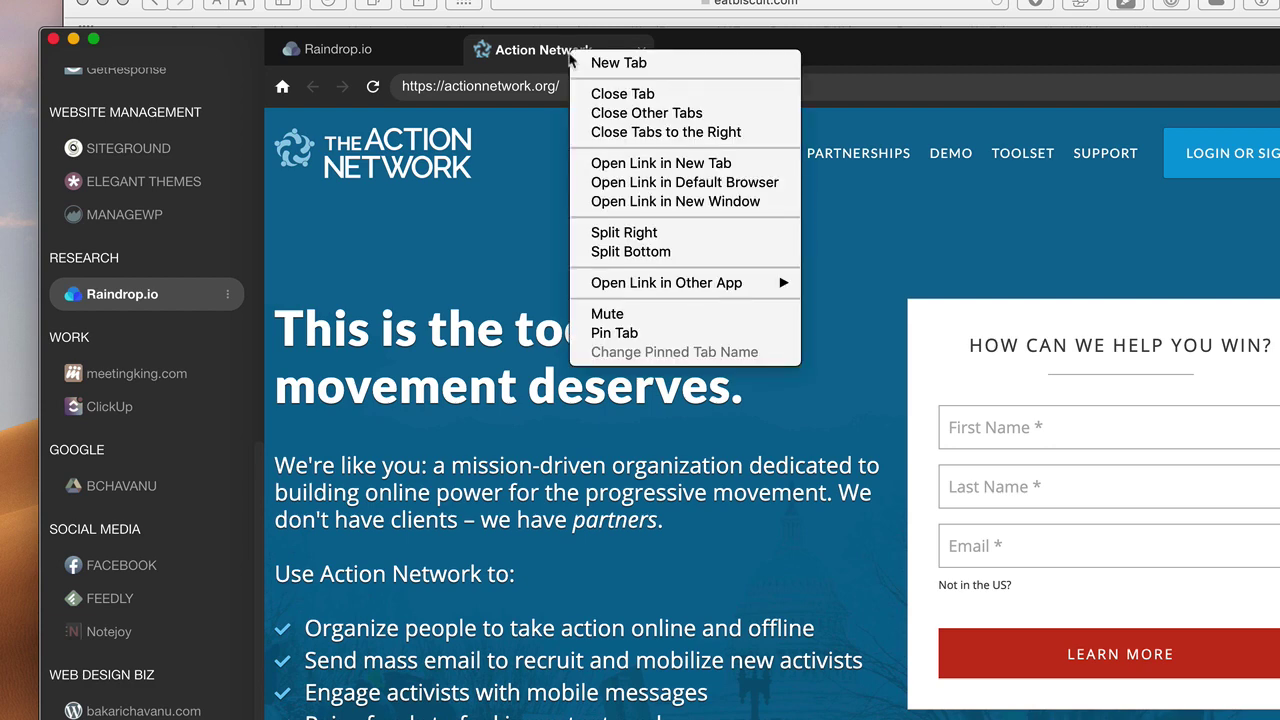
{"action": "left_click", "coordinate": [604, 334]}
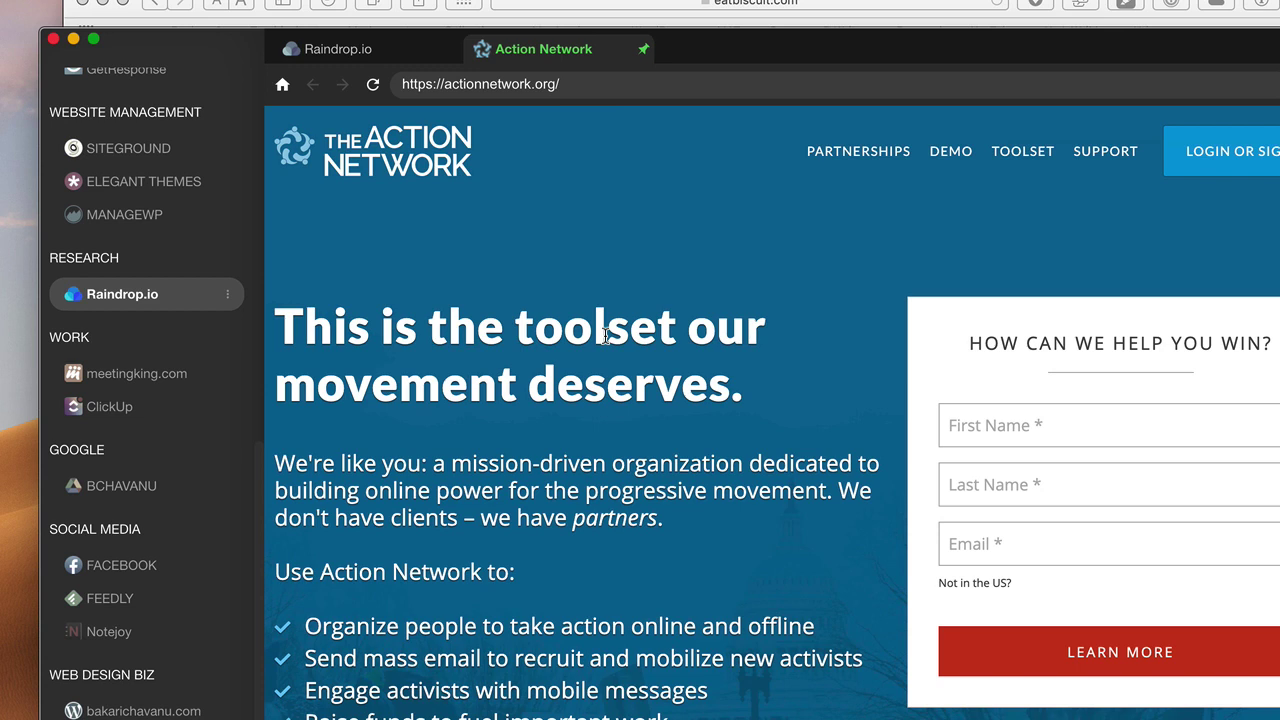
{"action": "left_click", "coordinate": [885, 156]}
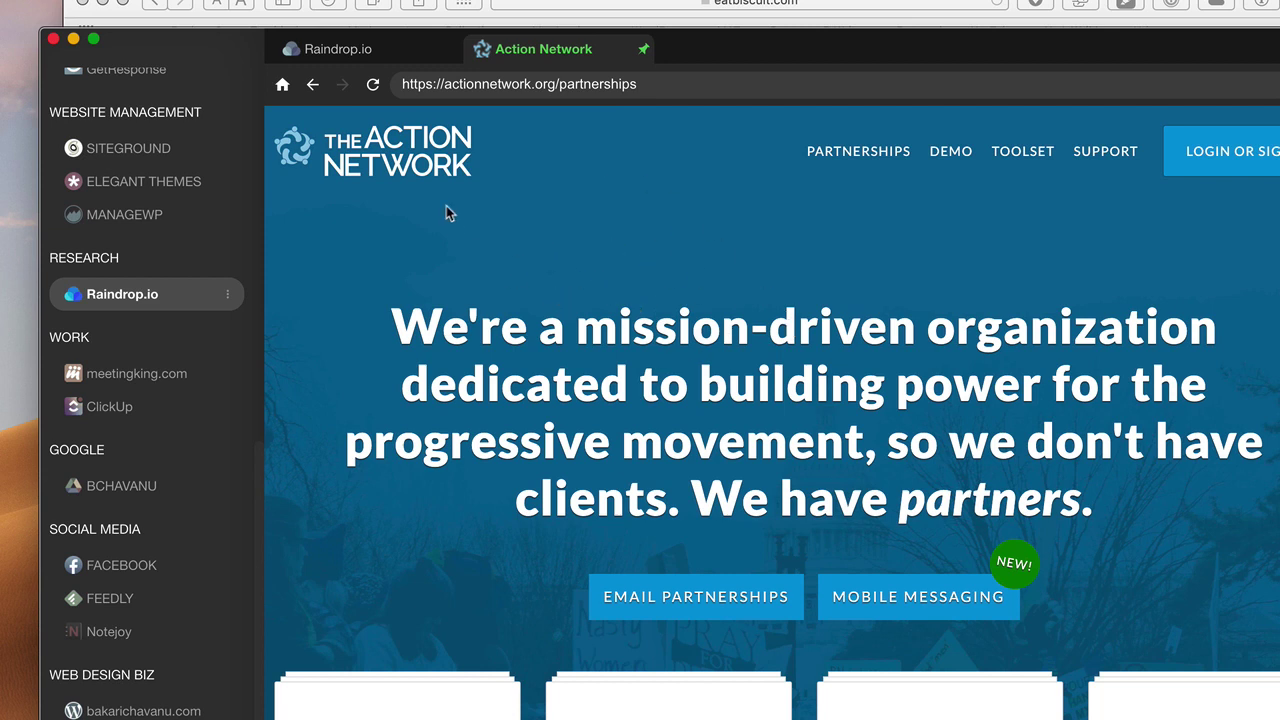
{"action": "left_click", "coordinate": [283, 87]}
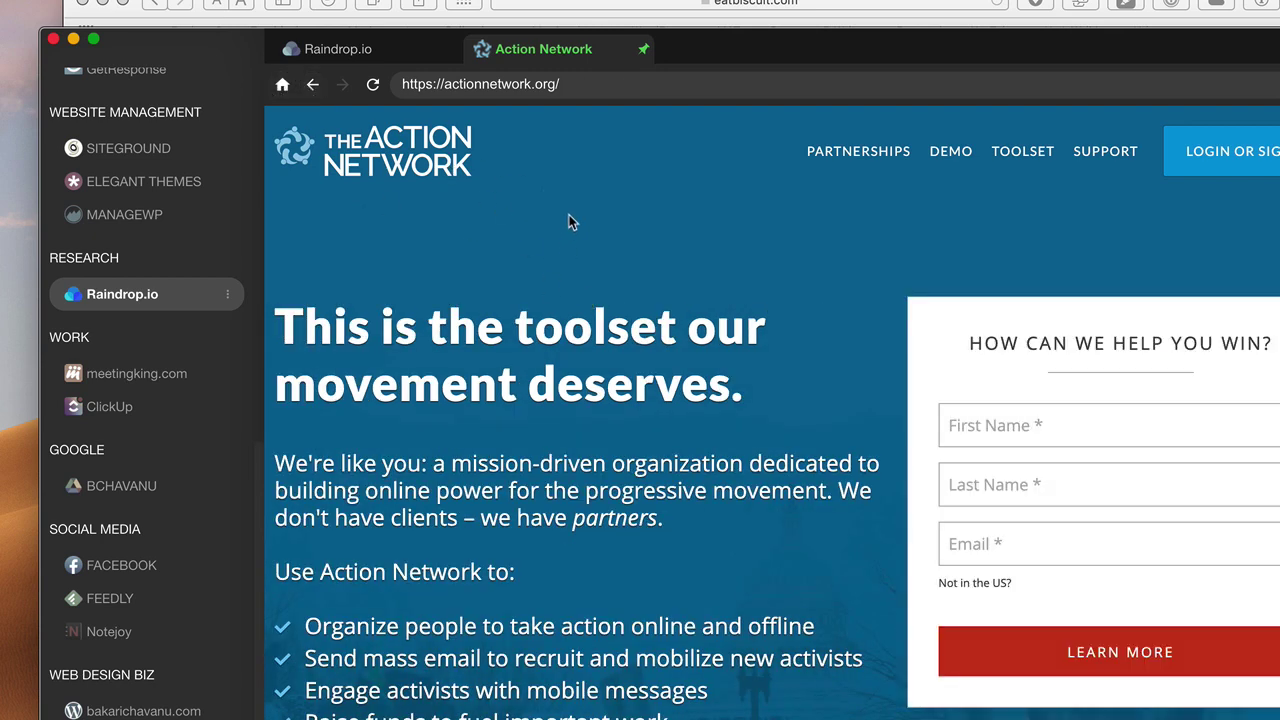
{"action": "left_click", "coordinate": [1017, 158]}
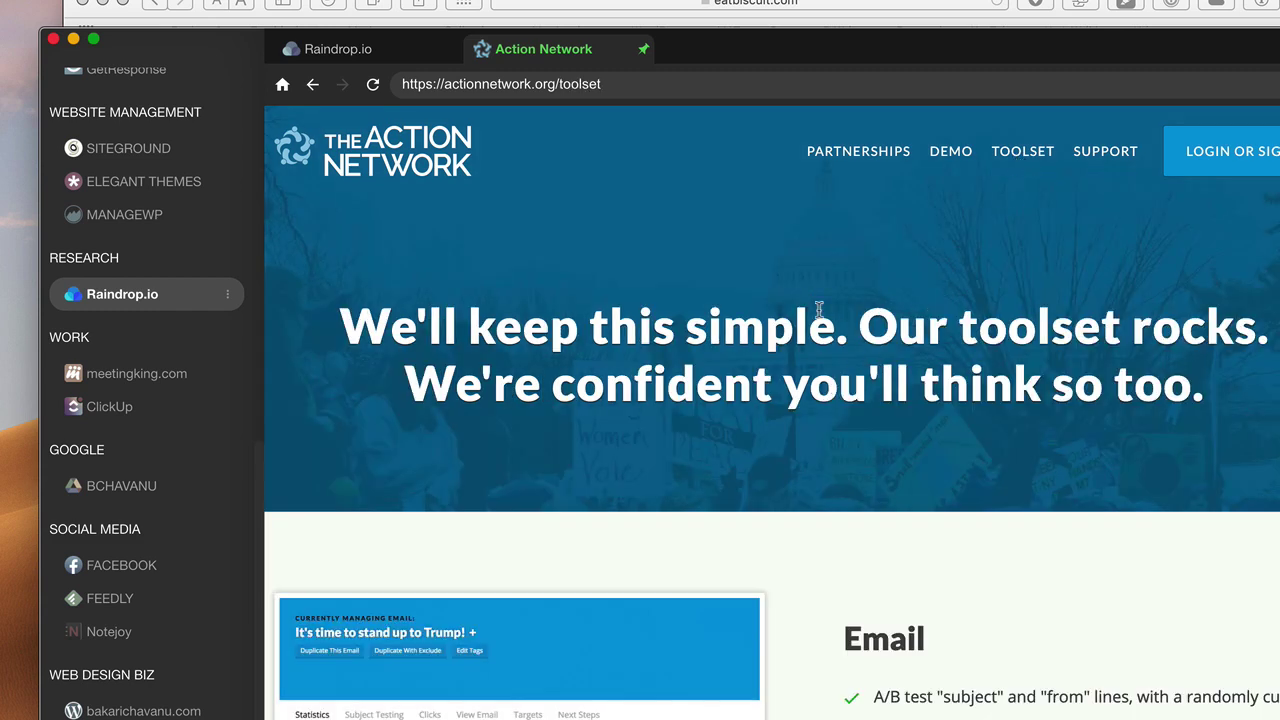
{"action": "left_click", "coordinate": [283, 87]}
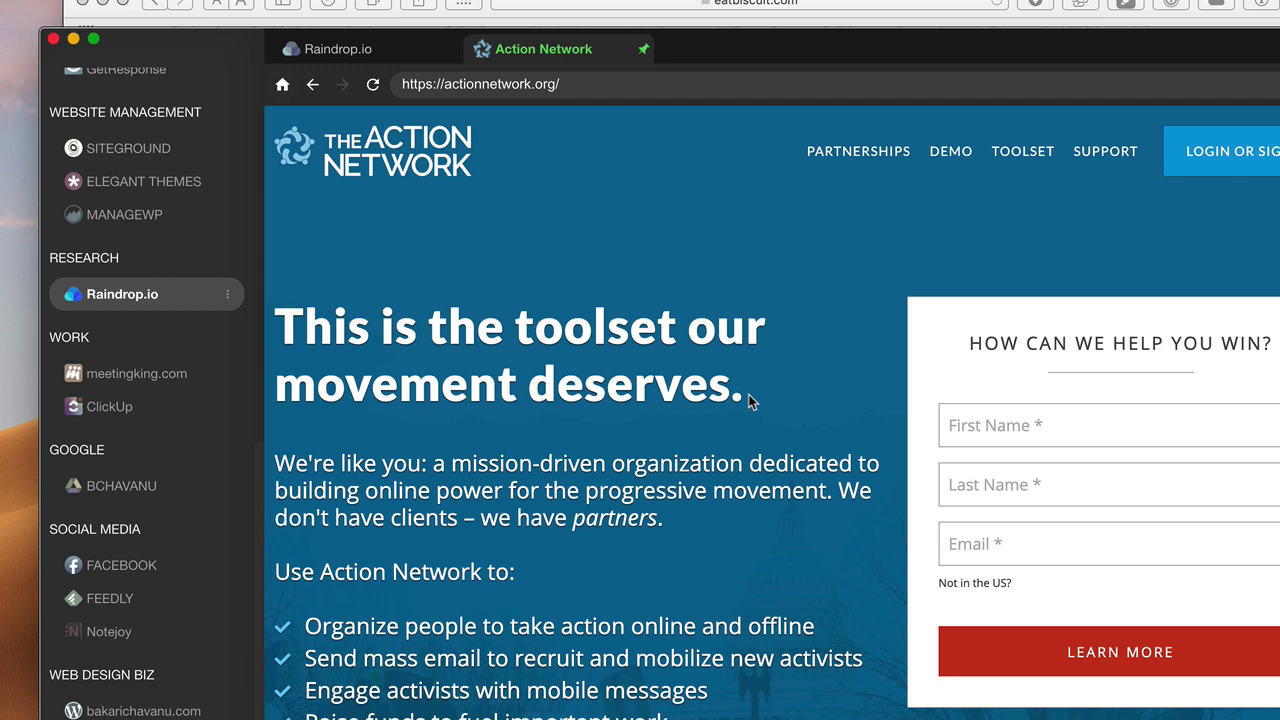
Confirm the pinned tab name 'Action Network' unchanged, then return to the Raindrop.io tab
{"action": "right_click", "coordinate": [564, 55]}
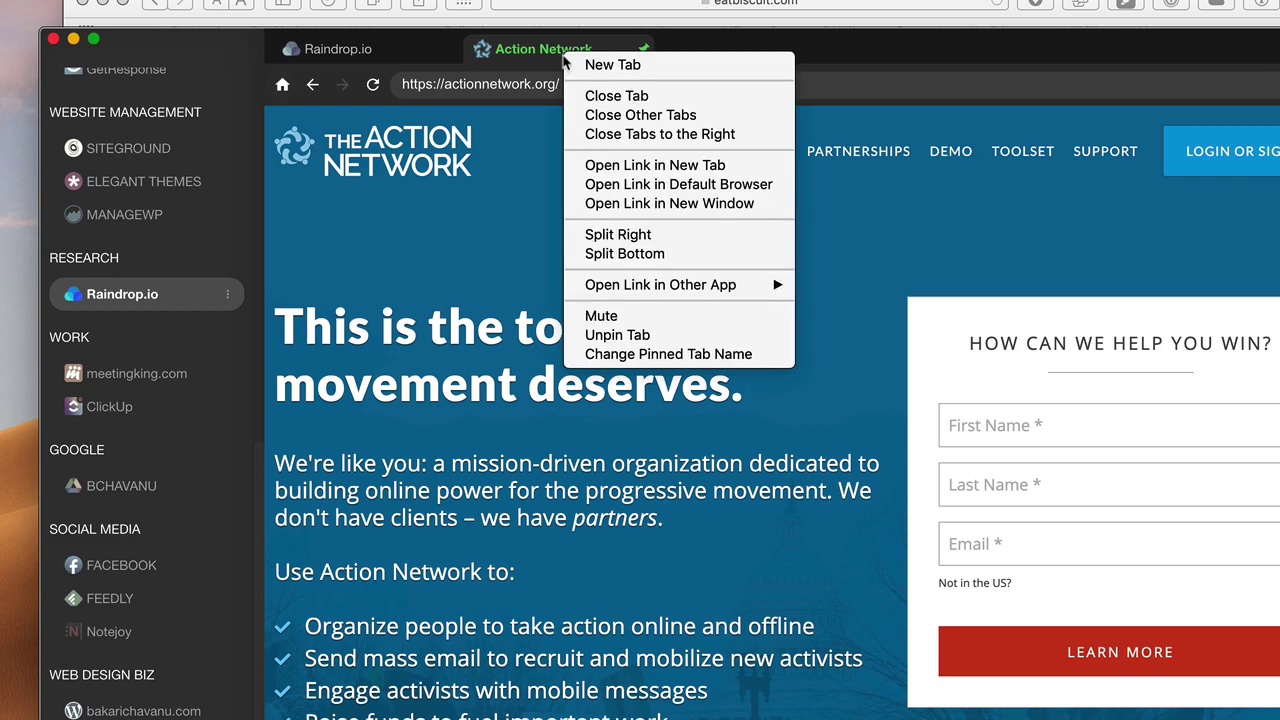
{"action": "left_click", "coordinate": [634, 356]}
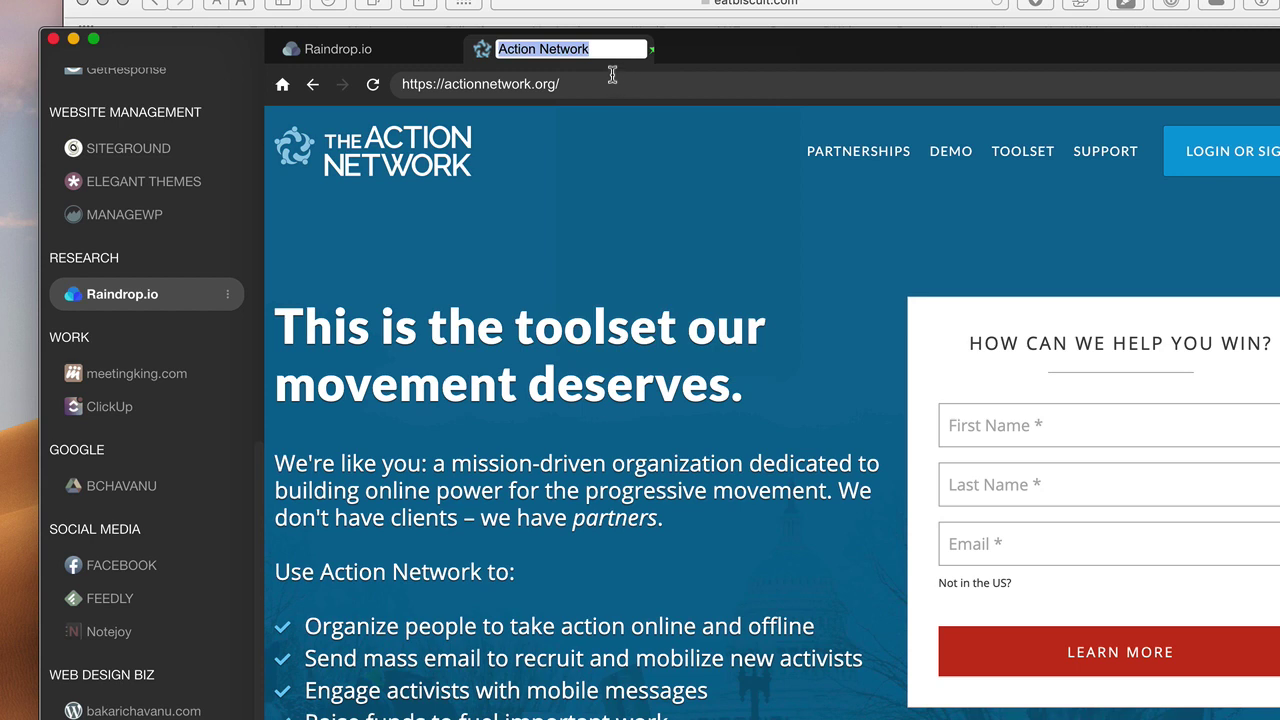
{"action": "key", "text": "Return"}
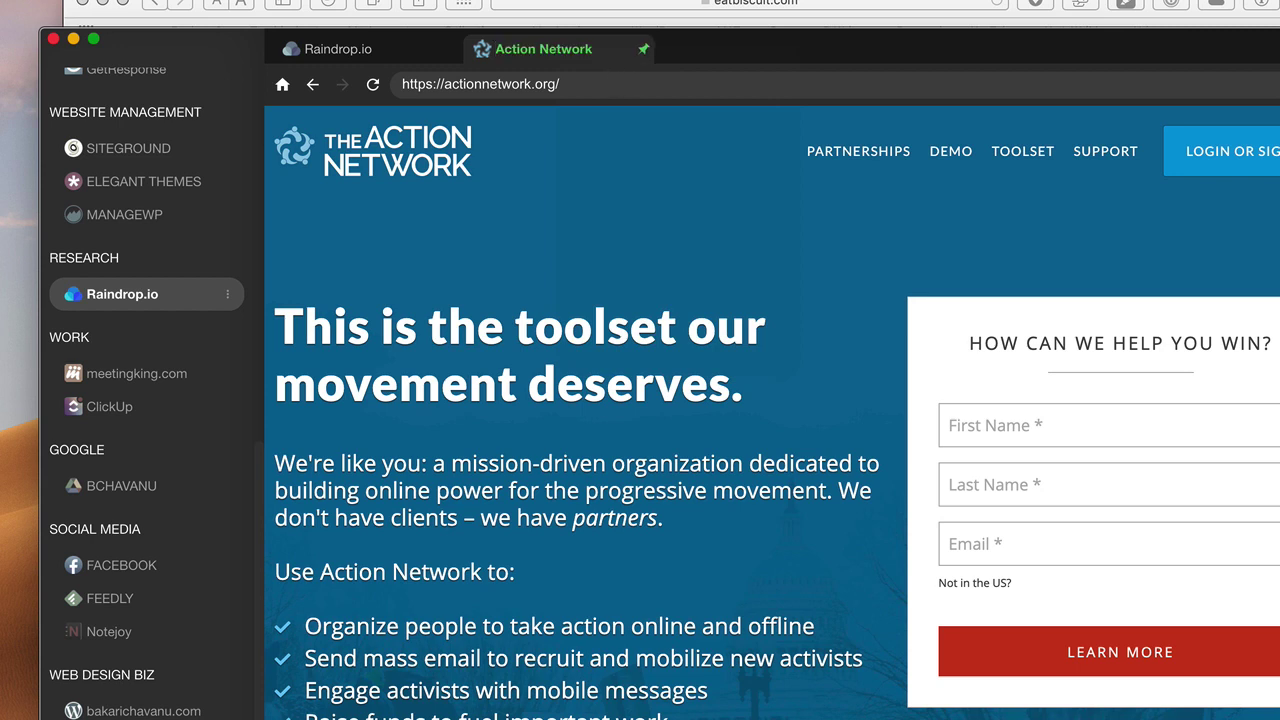
{"action": "left_click", "coordinate": [343, 52]}
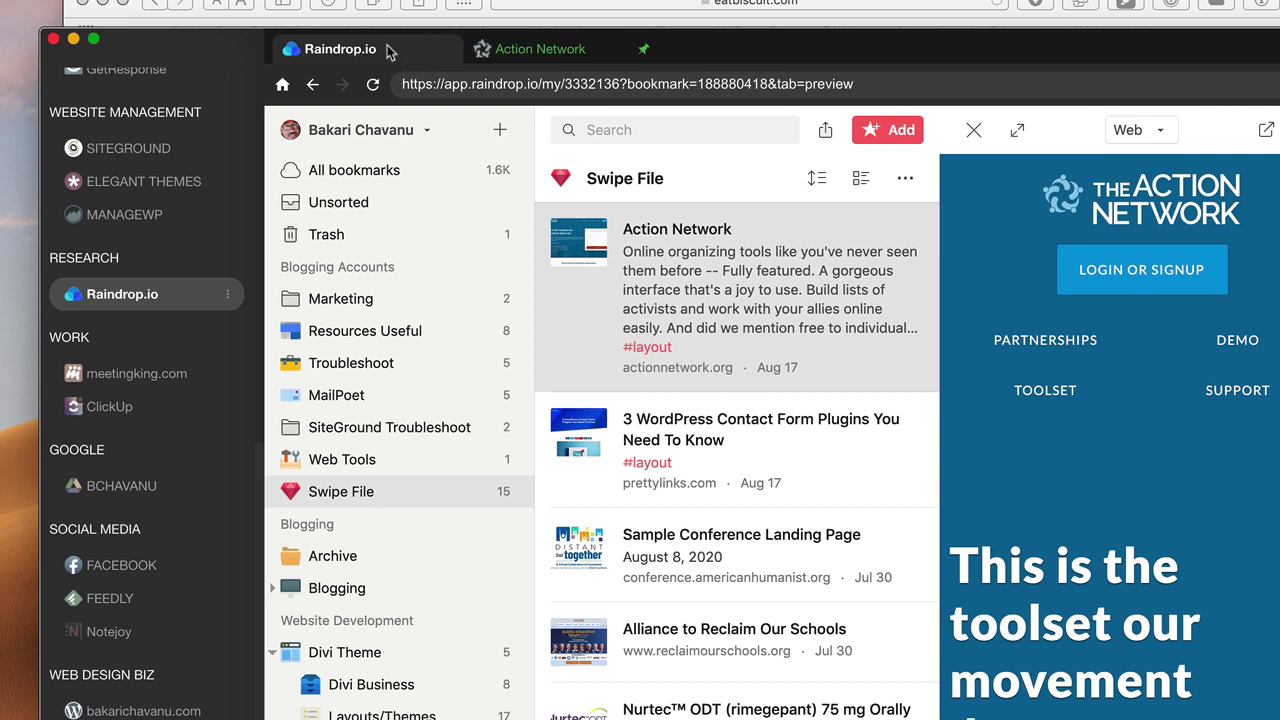
Open the Action Network link in the default browser from the Raindrop.io tab
{"action": "right_click", "coordinate": [397, 55]}
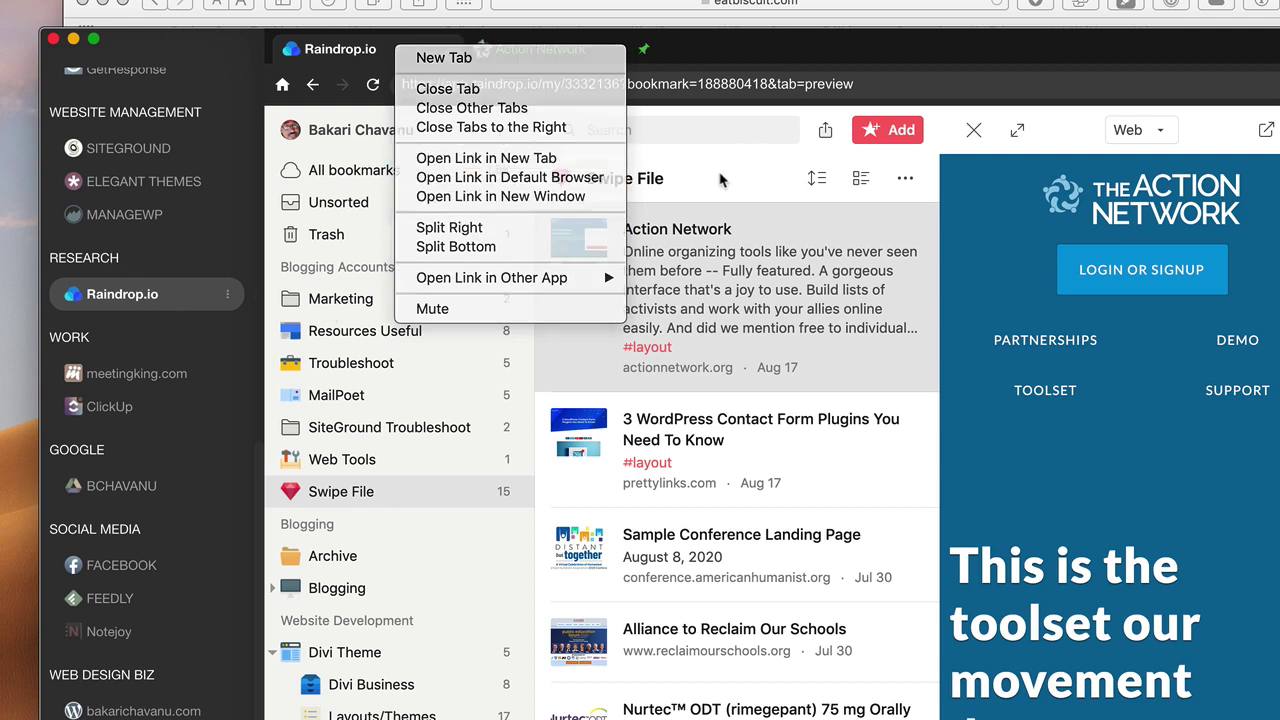
{"action": "left_click", "coordinate": [586, 177]}
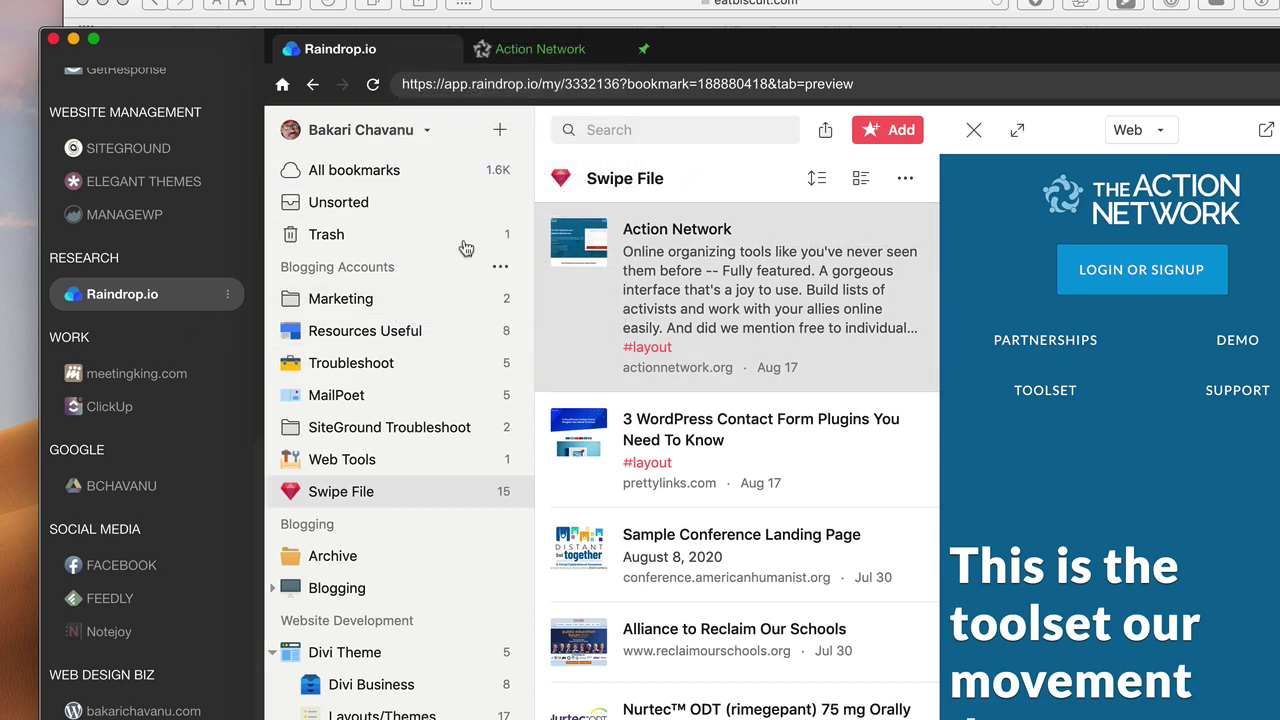
Visit the PRODUCTION, MARKETING, HOMEPAGE and PLUGINS apps in the sidebar in turn
{"action": "scroll", "coordinate": [137, 295], "scroll_direction": "up", "scroll_amount": 1}
{"action": "scroll", "coordinate": [137, 295], "scroll_direction": "up", "scroll_amount": 5}
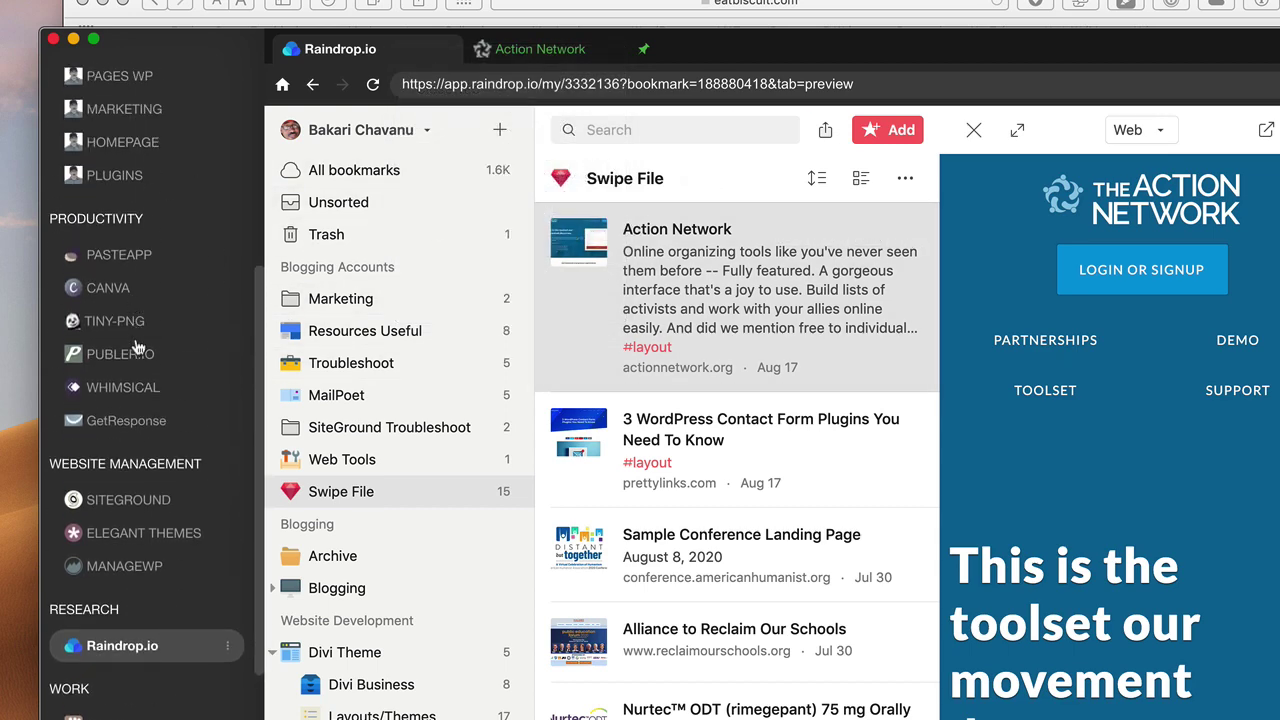
{"action": "scroll", "coordinate": [135, 275], "scroll_direction": "up", "scroll_amount": 4}
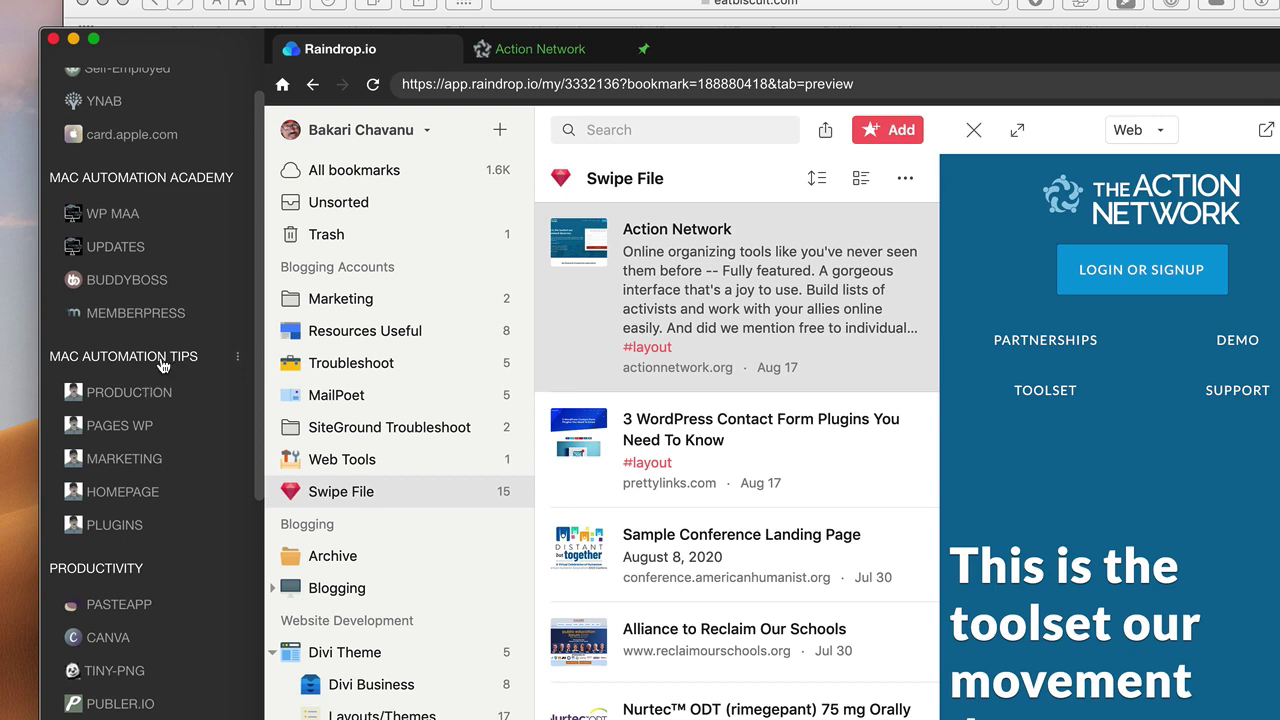
{"action": "left_click", "coordinate": [153, 393]}
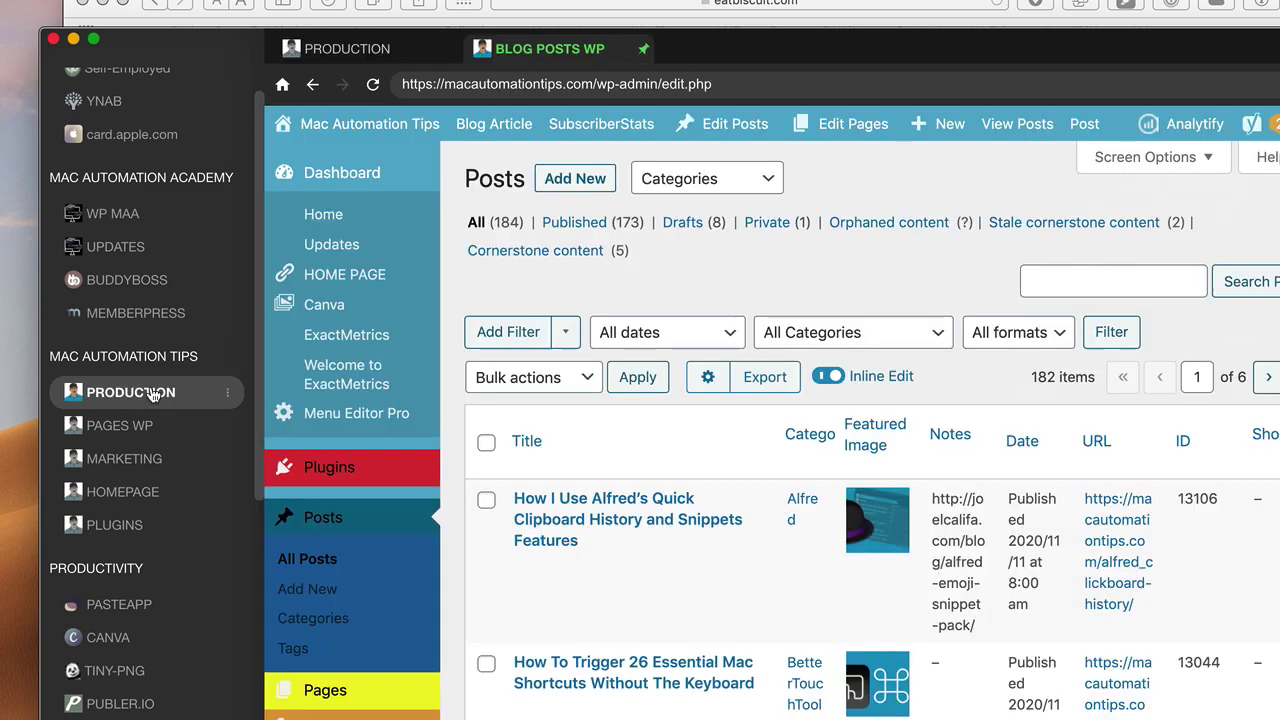
{"action": "left_click", "coordinate": [148, 462]}
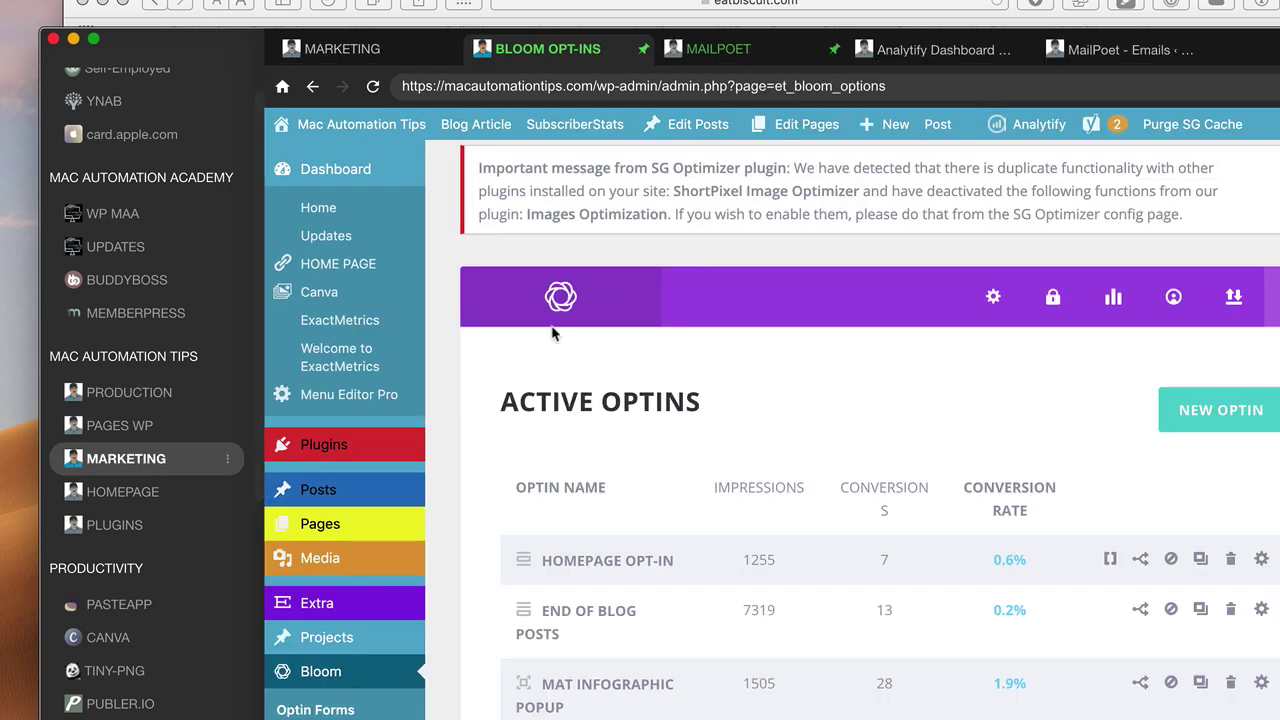
{"action": "left_click", "coordinate": [138, 494]}
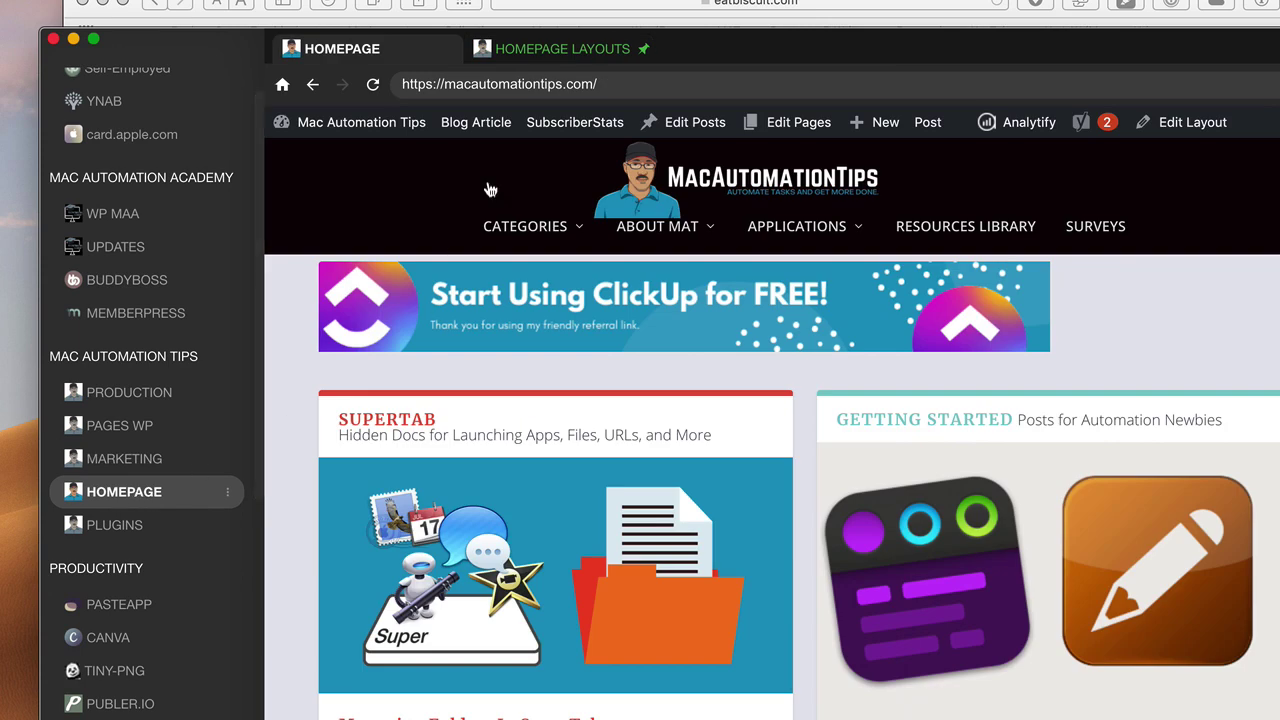
{"action": "left_click", "coordinate": [138, 532]}
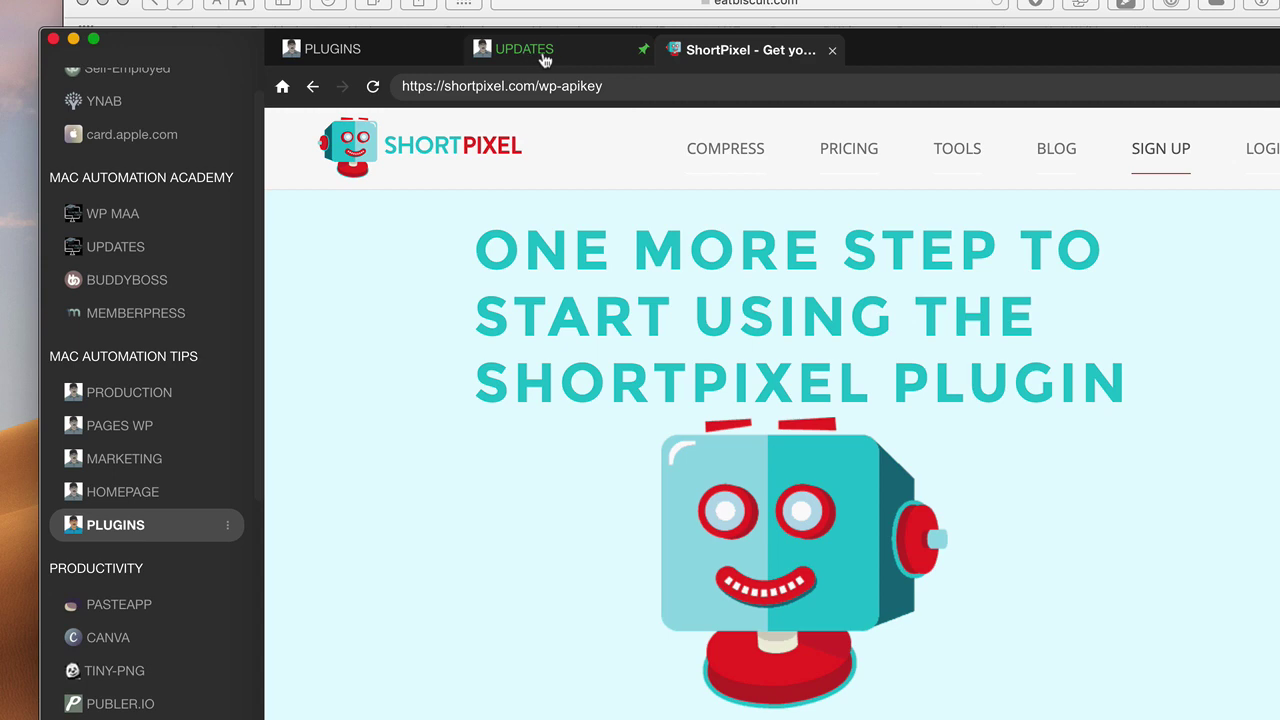
Show the PLUGINS app's ShortPixel plugin settings page and scroll through it
{"action": "left_click", "coordinate": [366, 57]}
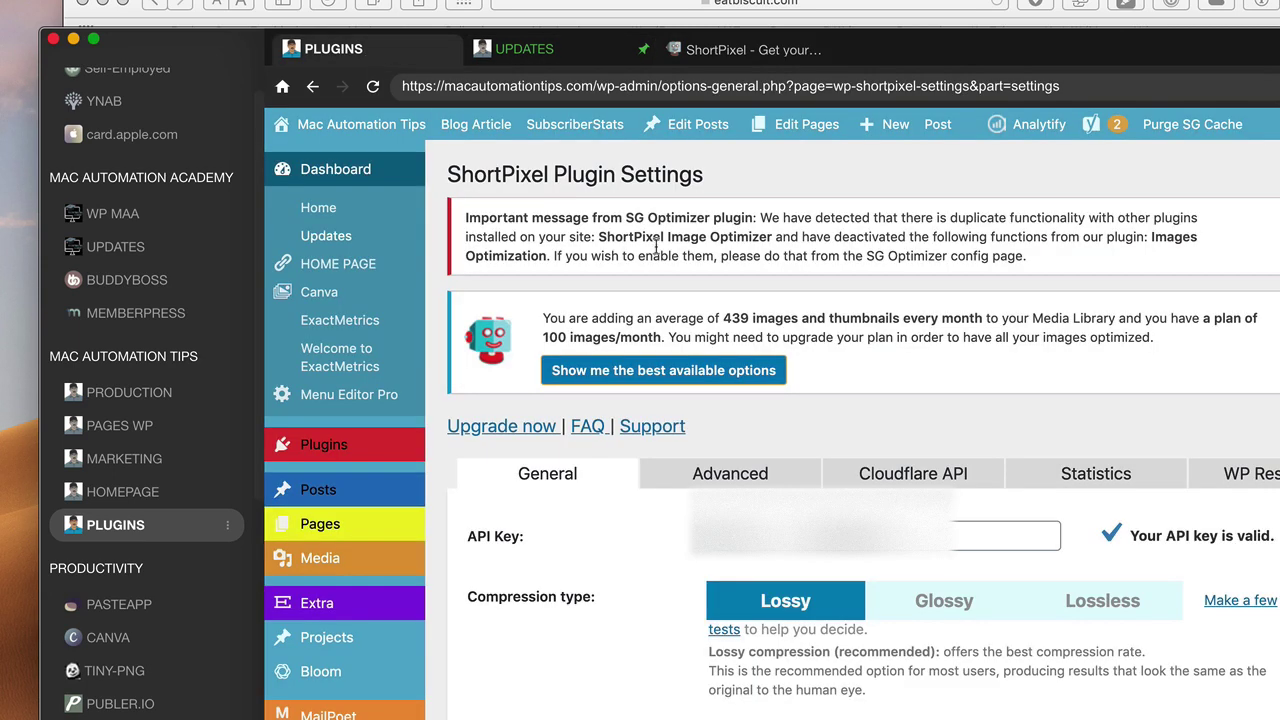
{"action": "scroll", "coordinate": [687, 224], "scroll_direction": "down", "scroll_amount": 3}
{"action": "scroll", "coordinate": [687, 224], "scroll_direction": "down", "scroll_amount": 2}
{"action": "scroll", "coordinate": [687, 224], "scroll_direction": "up", "scroll_amount": 5}
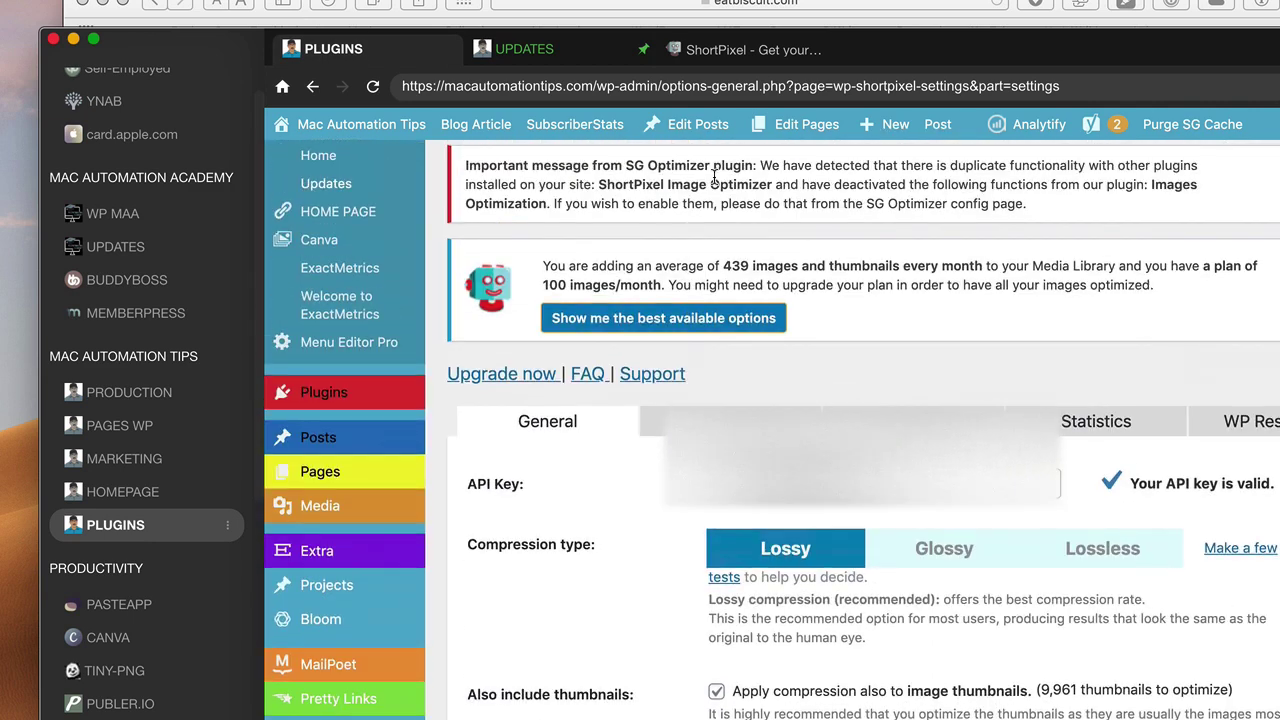
{"action": "left_click", "coordinate": [574, 54]}
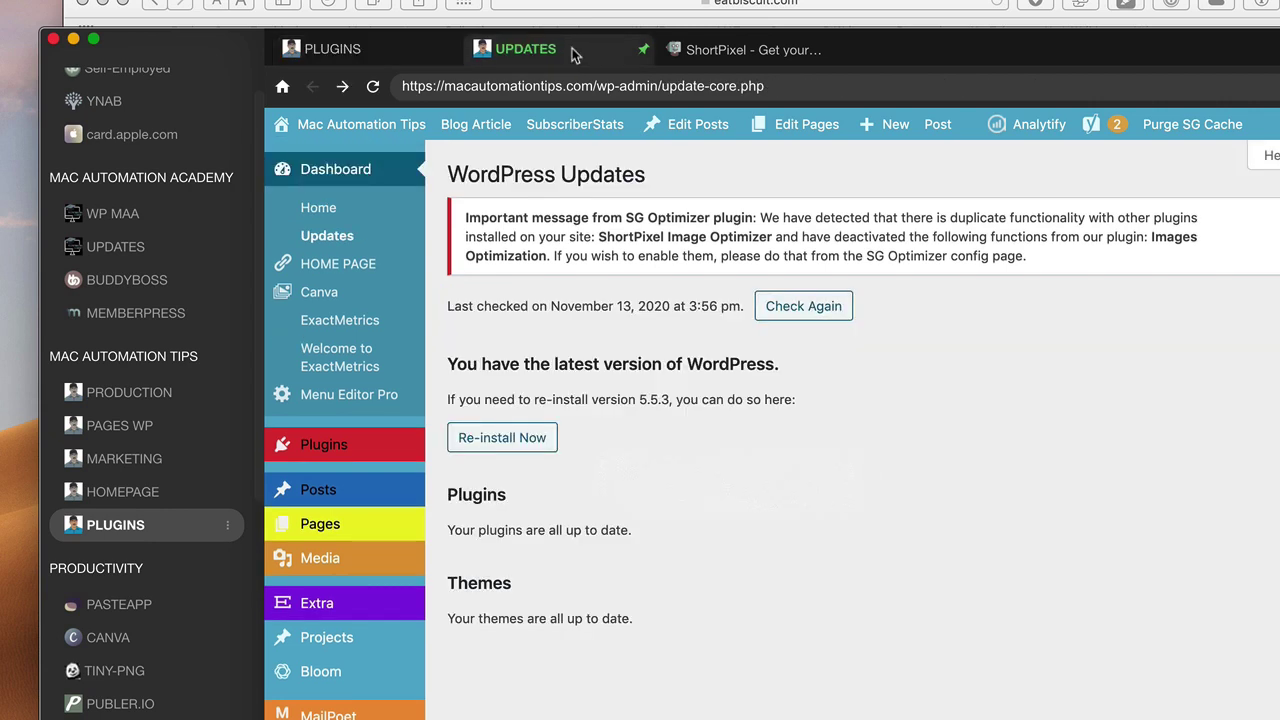
{"action": "right_click", "coordinate": [575, 54]}
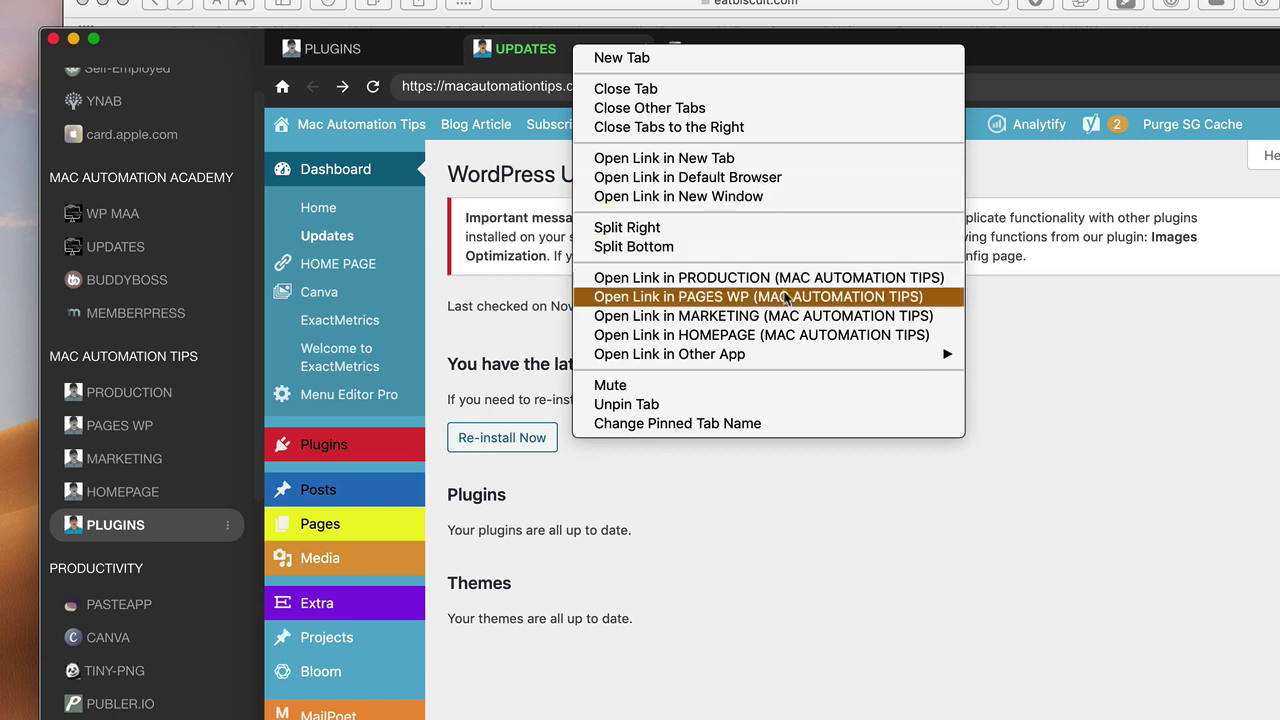
{"action": "left_click", "coordinate": [743, 236]}
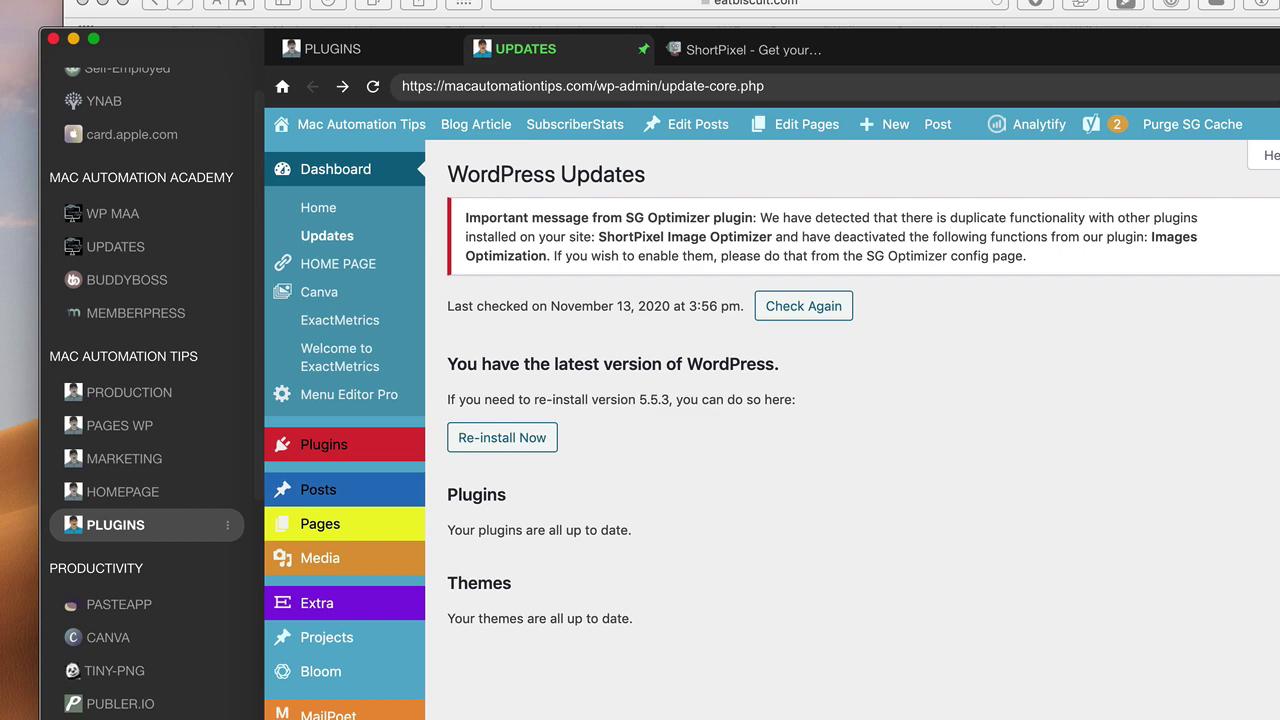
{"action": "key", "text": "super+Tab"}
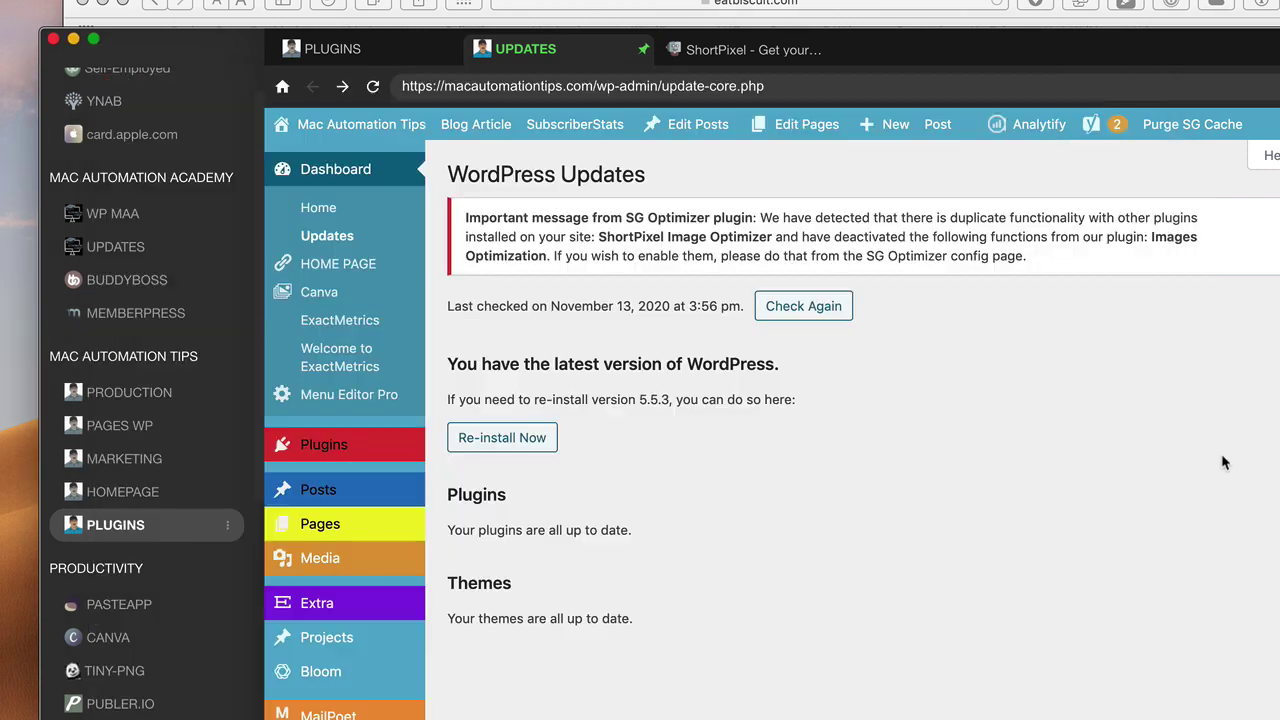
{"action": "left_click", "coordinate": [1226, 464]}
{"action": "key", "text": "ctrl+alt+super+p"}
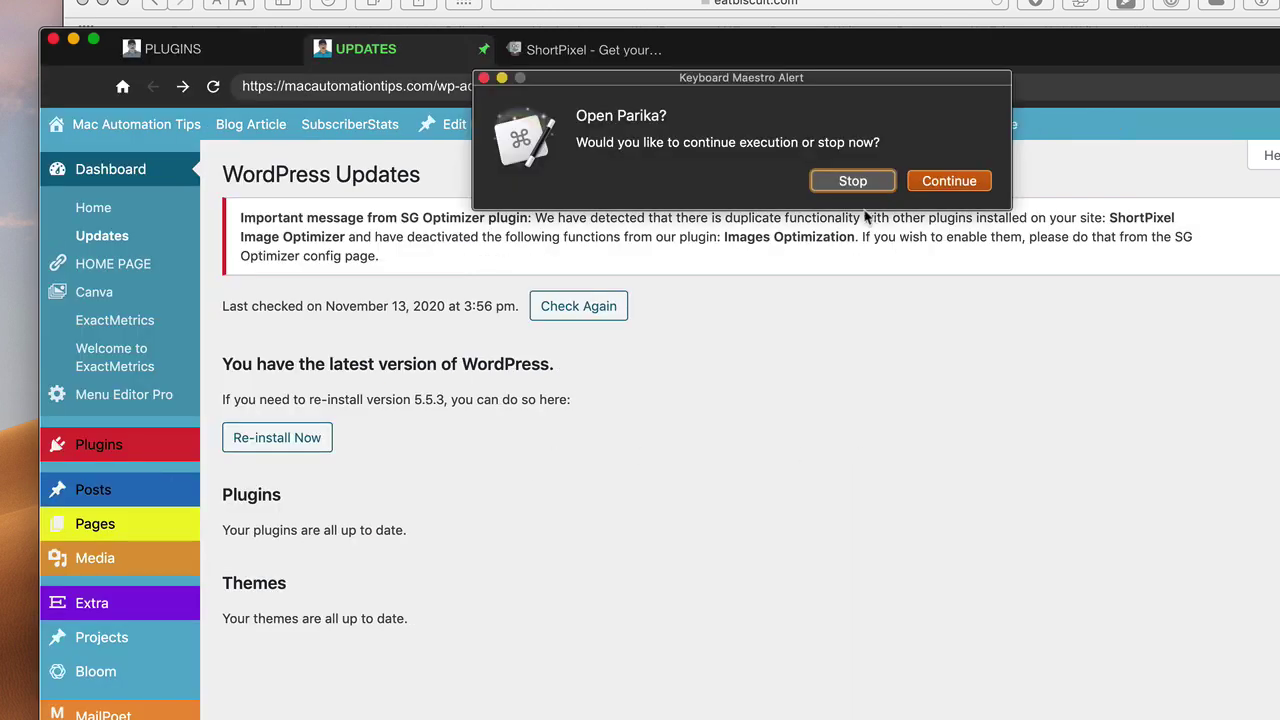
{"action": "left_click", "coordinate": [853, 181]}
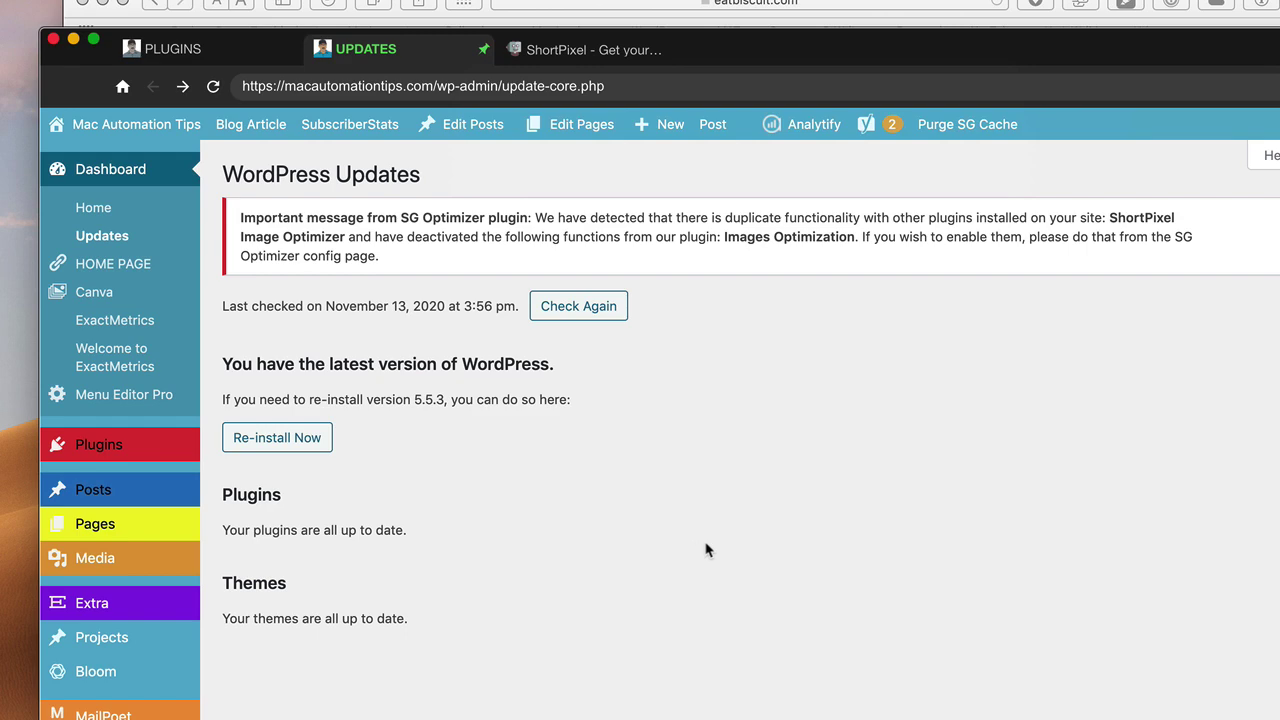
{"action": "key", "text": "ctrl+alt+super+p"}
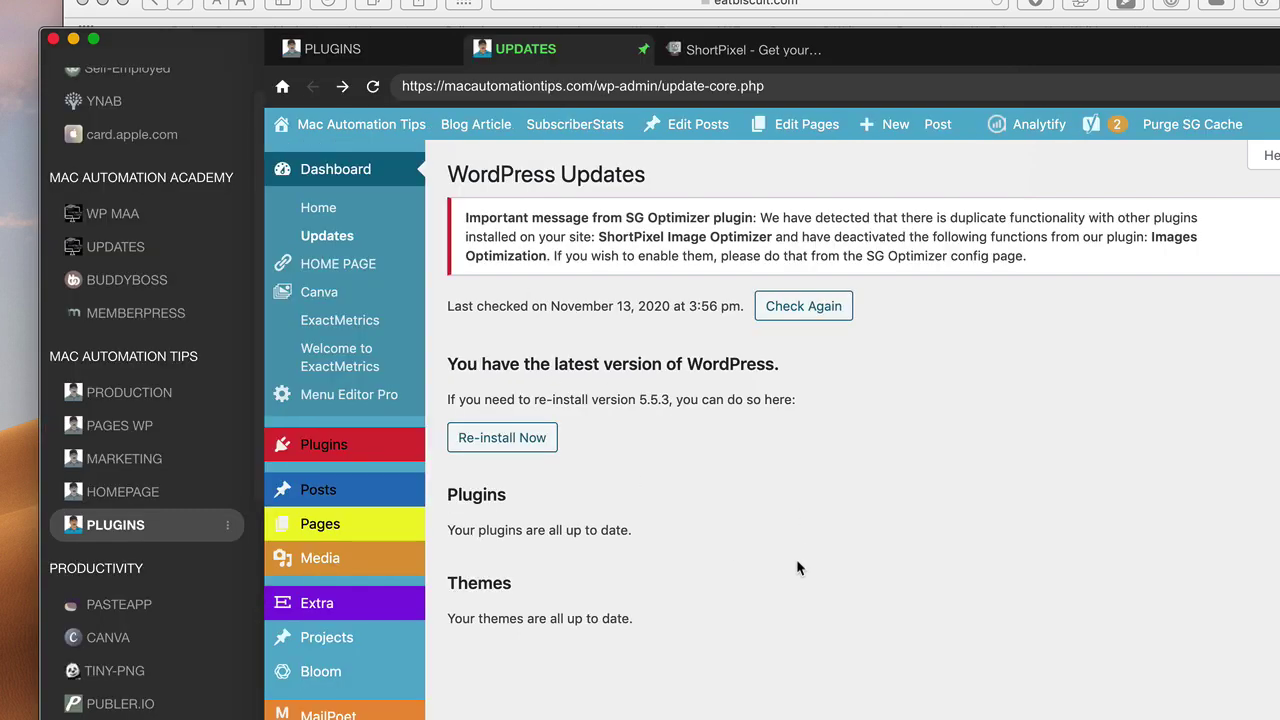
{"action": "scroll", "coordinate": [798, 582], "scroll_direction": "down", "scroll_amount": 1}
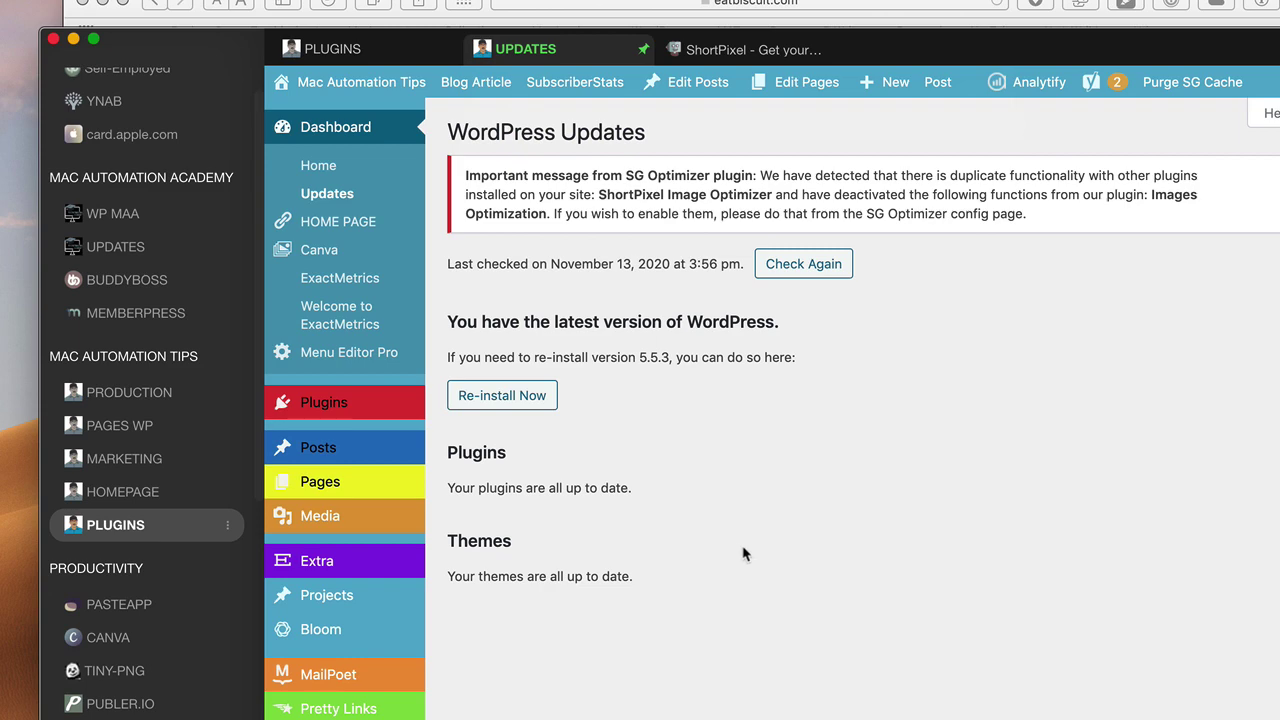
{"action": "key", "text": "ctrl+Tab"}
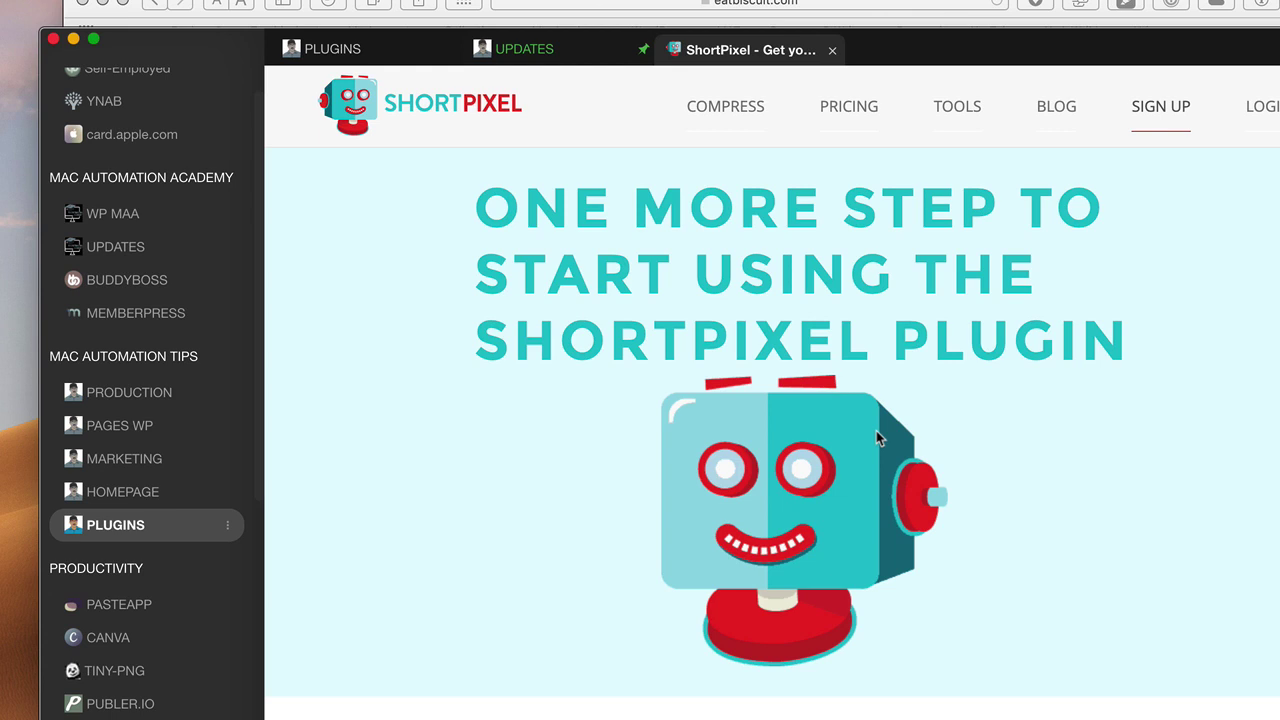
{"action": "key", "text": "ctrl+shift+Tab"}
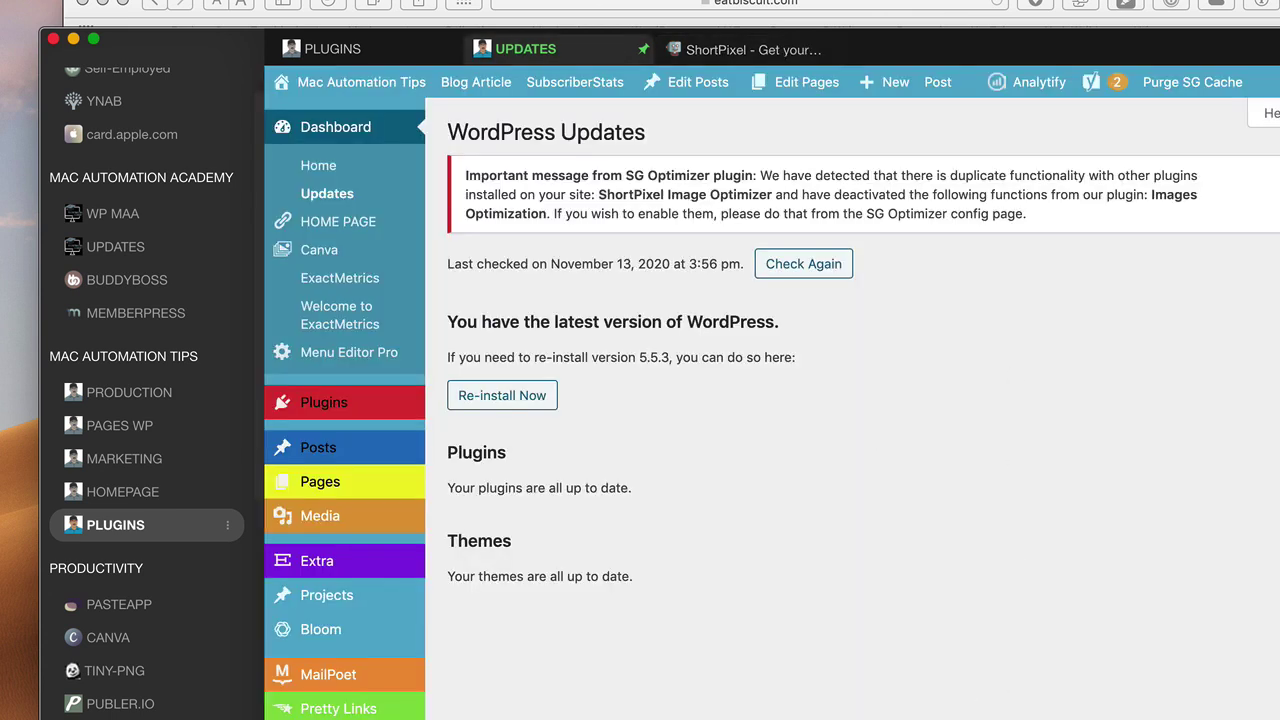
{"action": "key", "text": "super+Tab"}
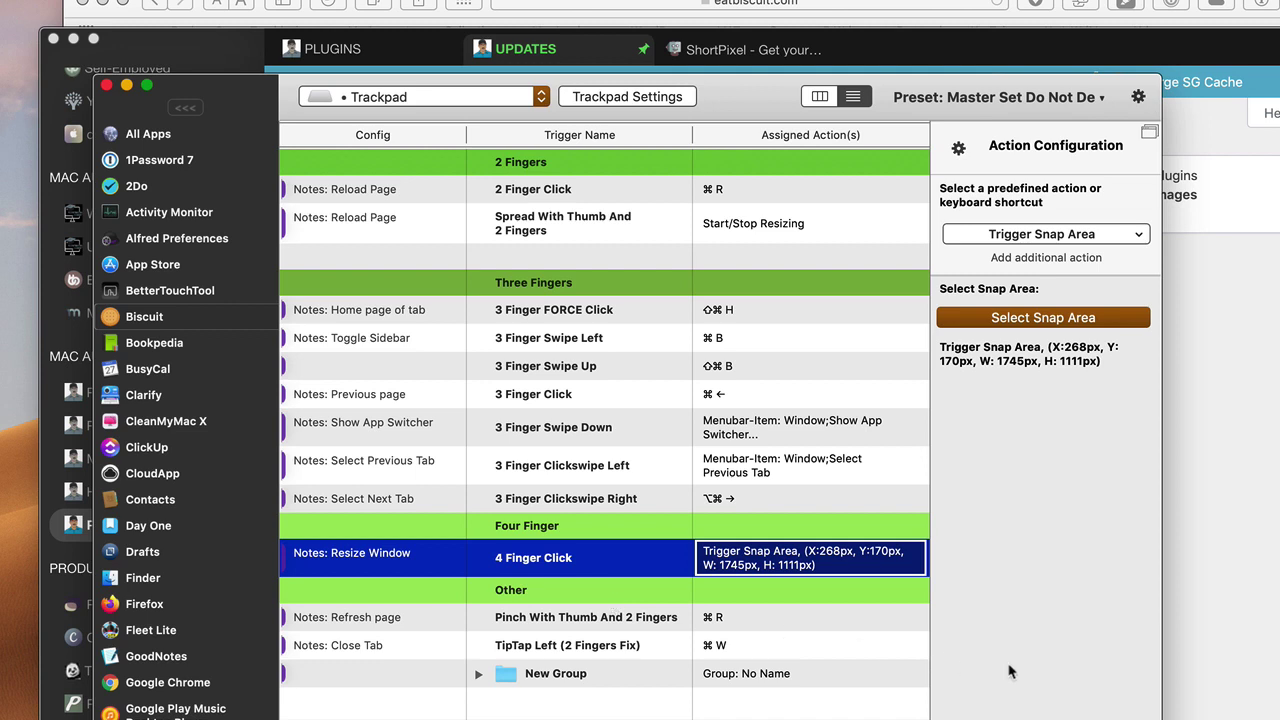
Put BetterTouchTool's Trackpad gesture settings behind the browser, returning to Biscuit's UPDATES view
{"action": "left_click", "coordinate": [1221, 600]}
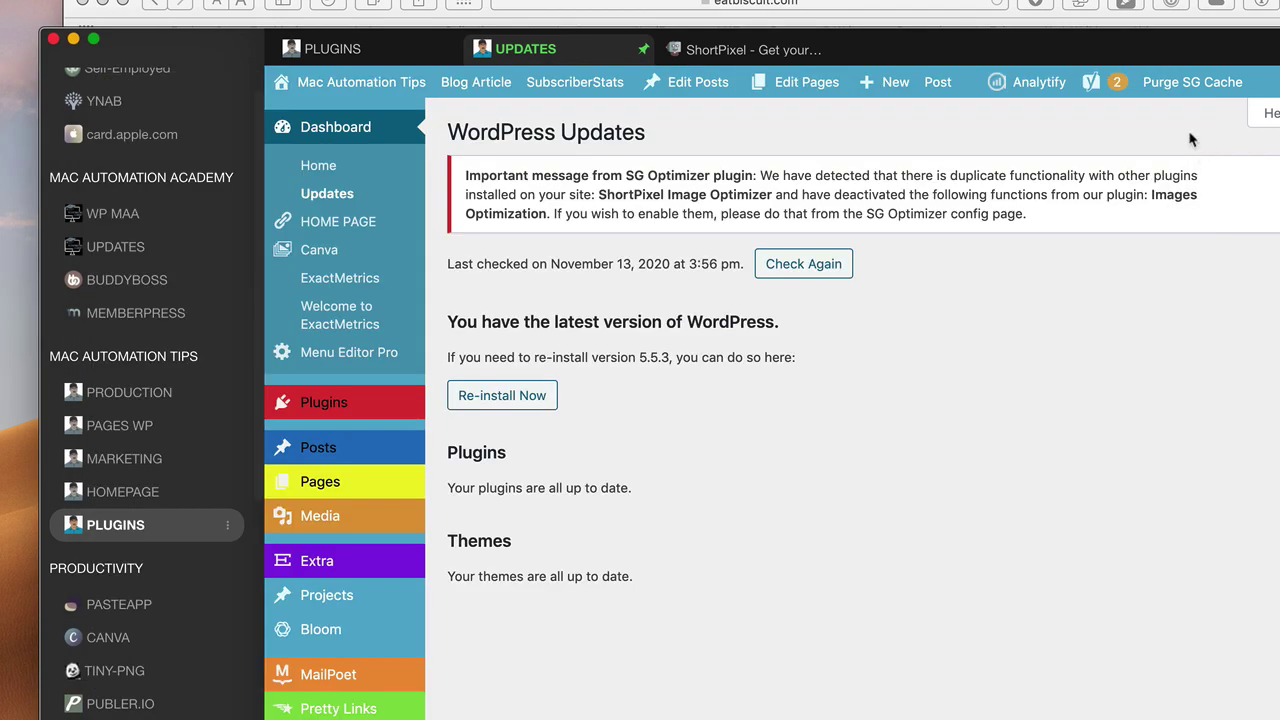
{"action": "left_click", "coordinate": [1013, 14]}
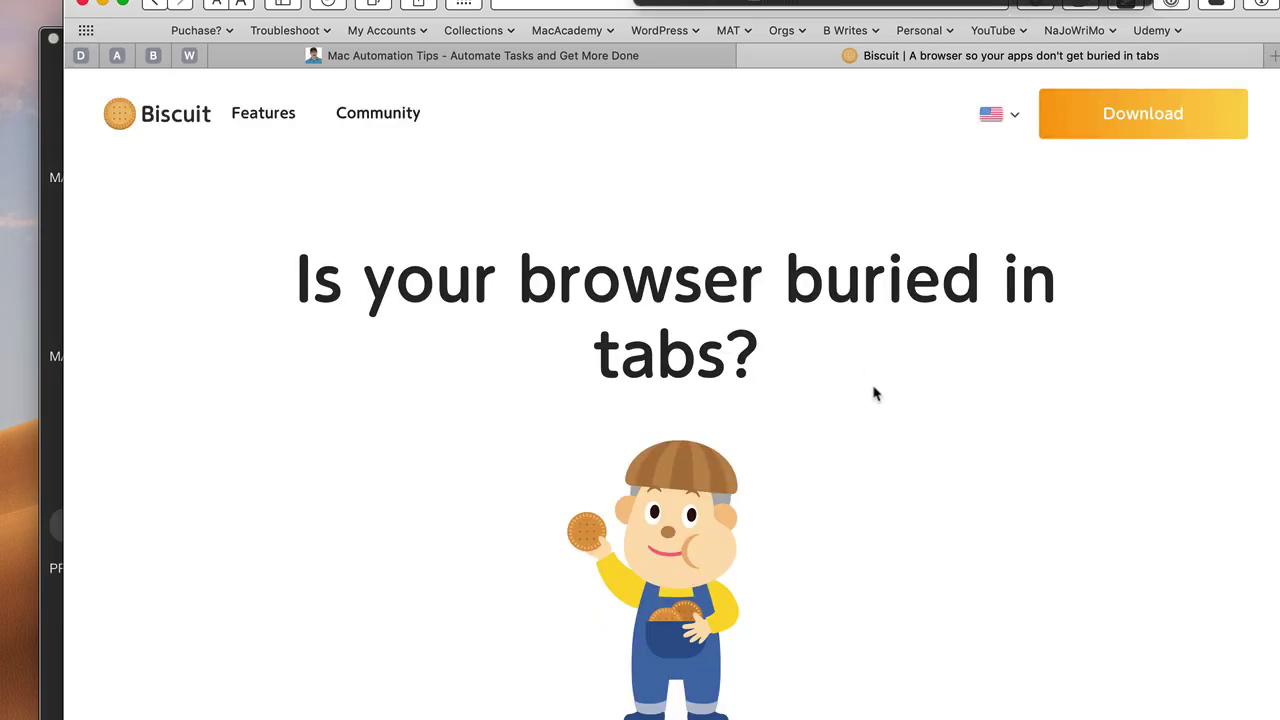